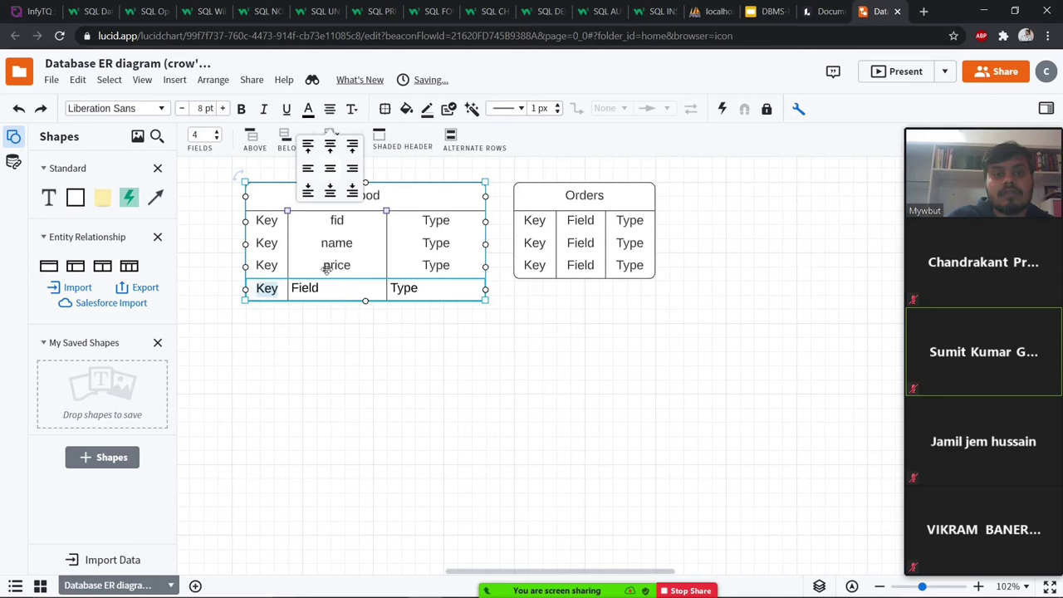
# Step: Centre the field cell in the fourth row of the Food table and rename it "type"
pyautogui.moveTo(330, 111)
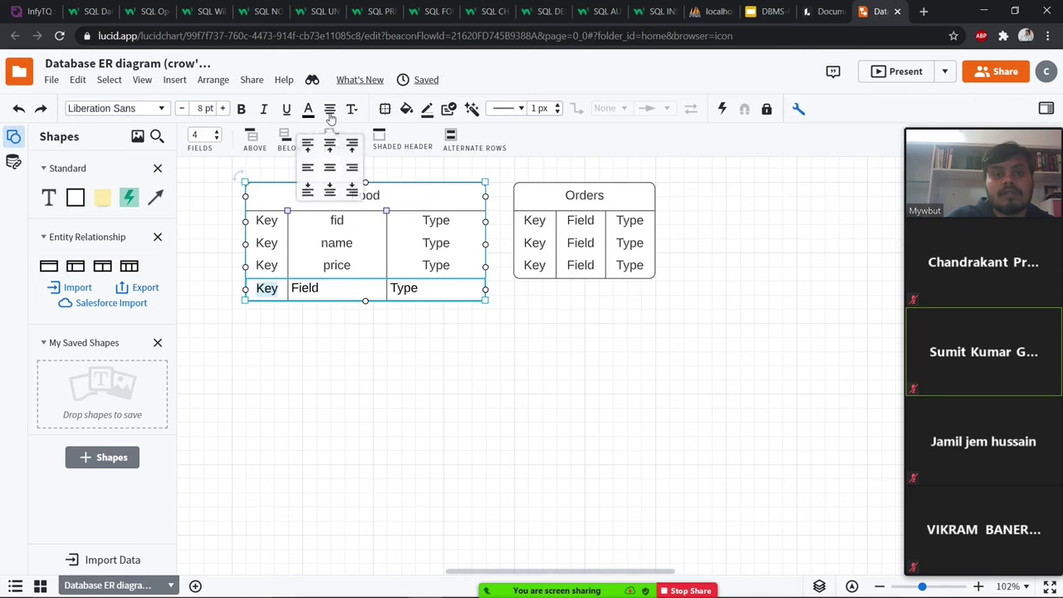
pyautogui.click(353, 359)
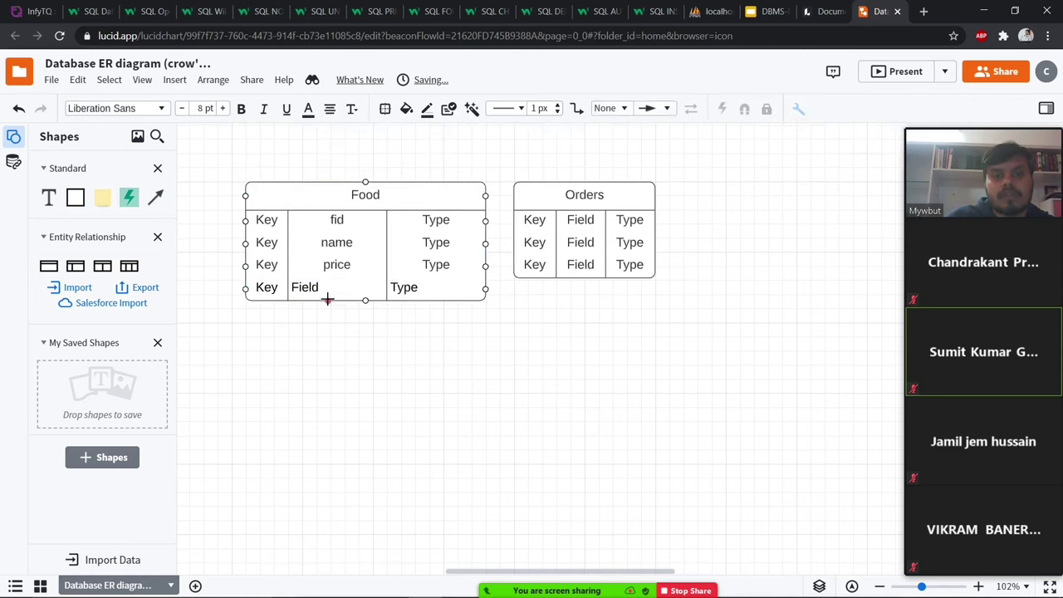
pyautogui.click(333, 287)
pyautogui.doubleClick(329, 288)
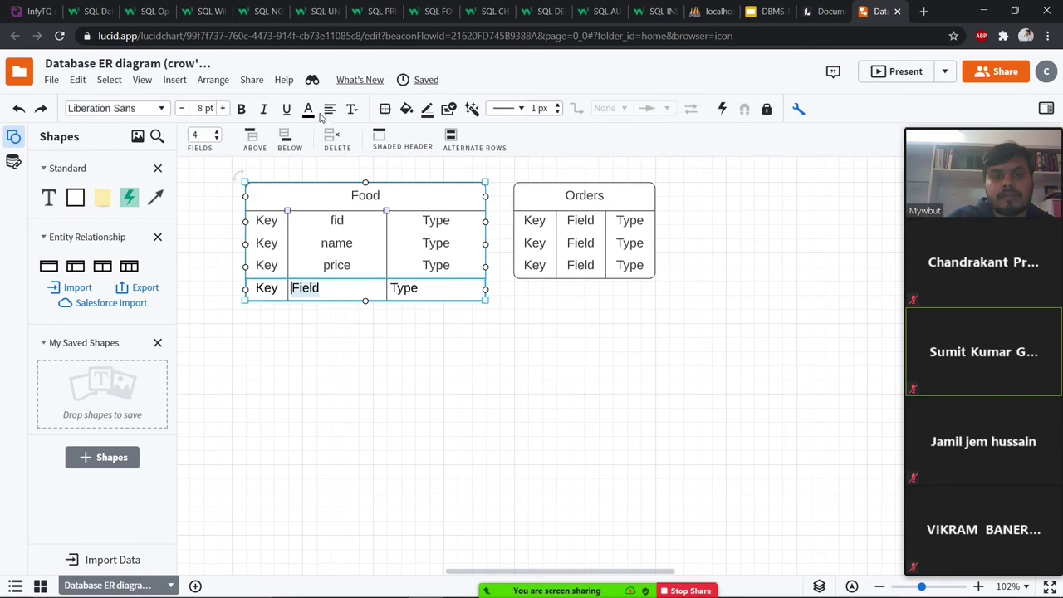
pyautogui.moveTo(328, 114)
pyautogui.click(331, 170)
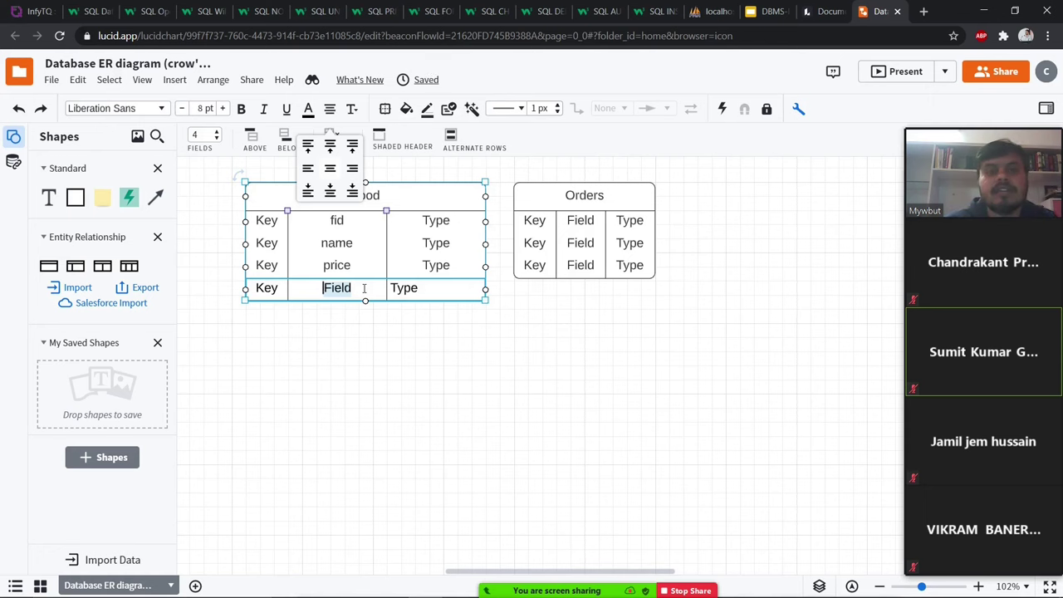
pyautogui.press('BackSpace')
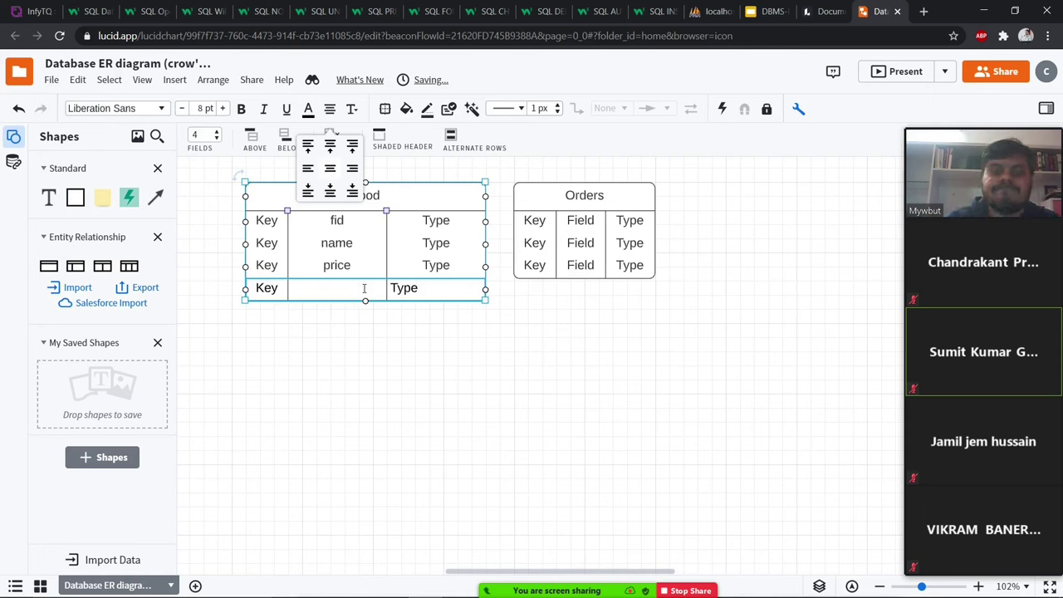
pyautogui.write('type')
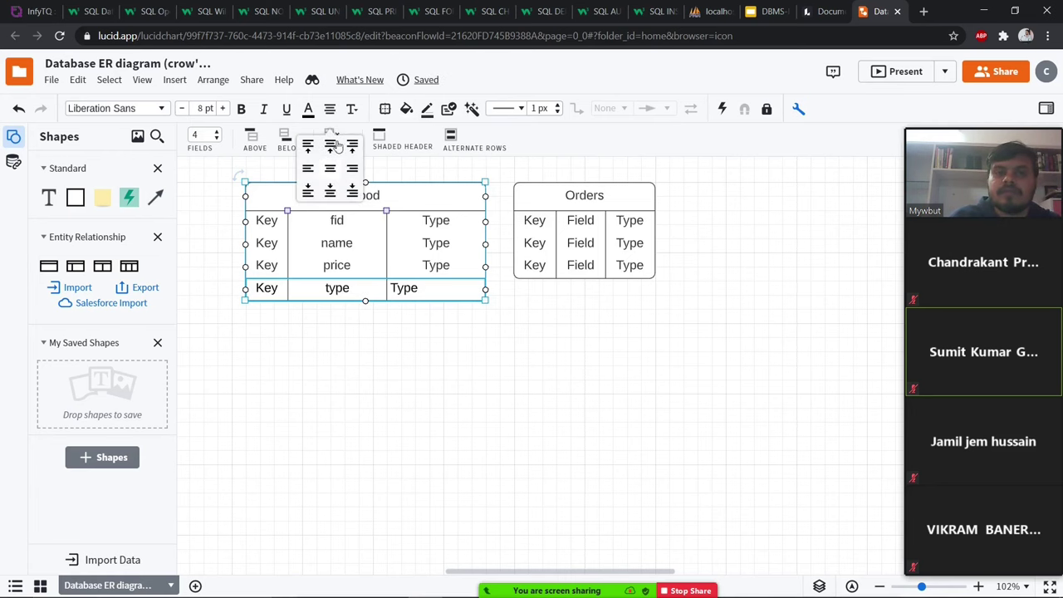
# Step: Centre the data type cell in the fourth row of the Food table
pyautogui.click(422, 328)
pyautogui.click(410, 285)
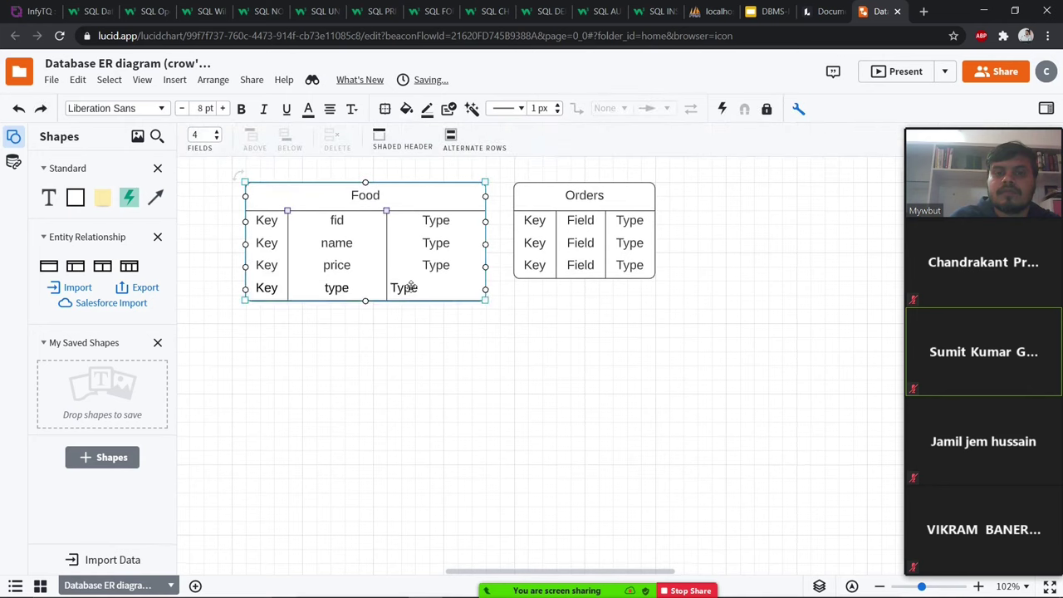
pyautogui.click(403, 287)
pyautogui.moveTo(327, 113)
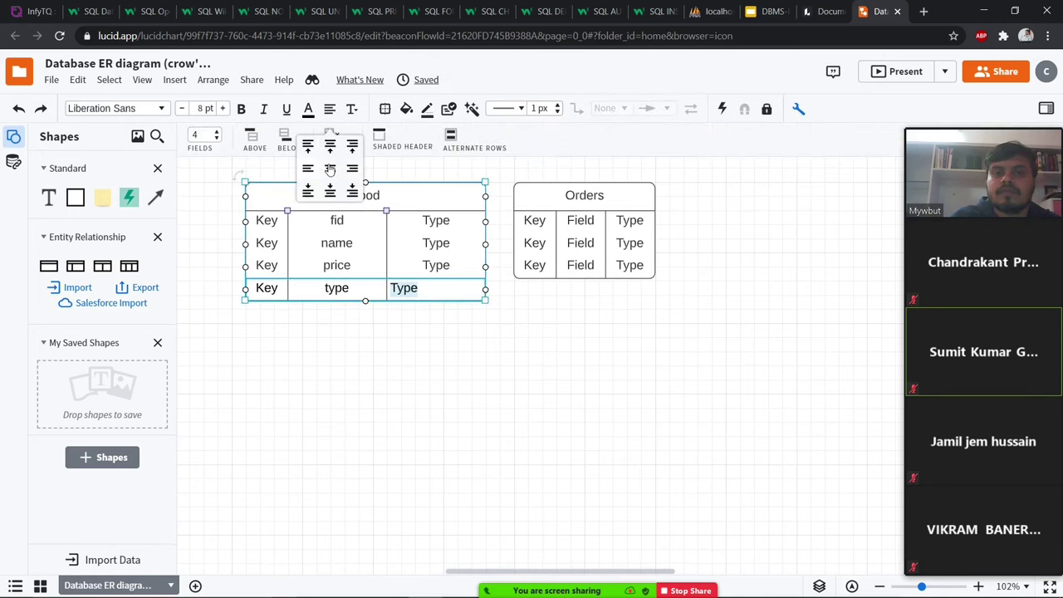
pyautogui.click(358, 312)
# Step: Set the Food table's data types to integer for fid, varchar(255) for name and integer for price
pyautogui.click(434, 221)
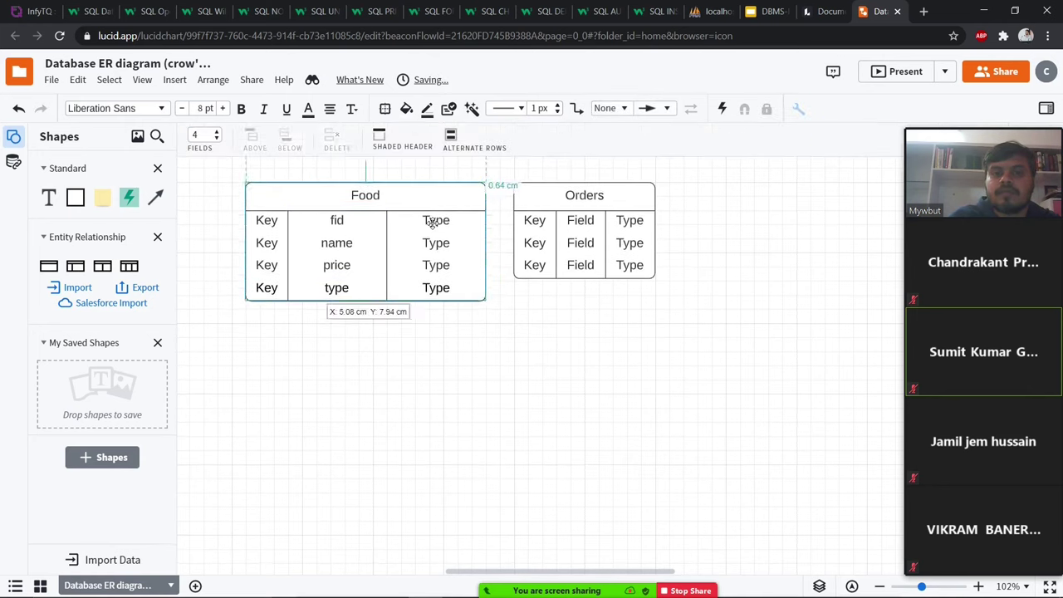
pyautogui.click(434, 220)
pyautogui.write('integer')
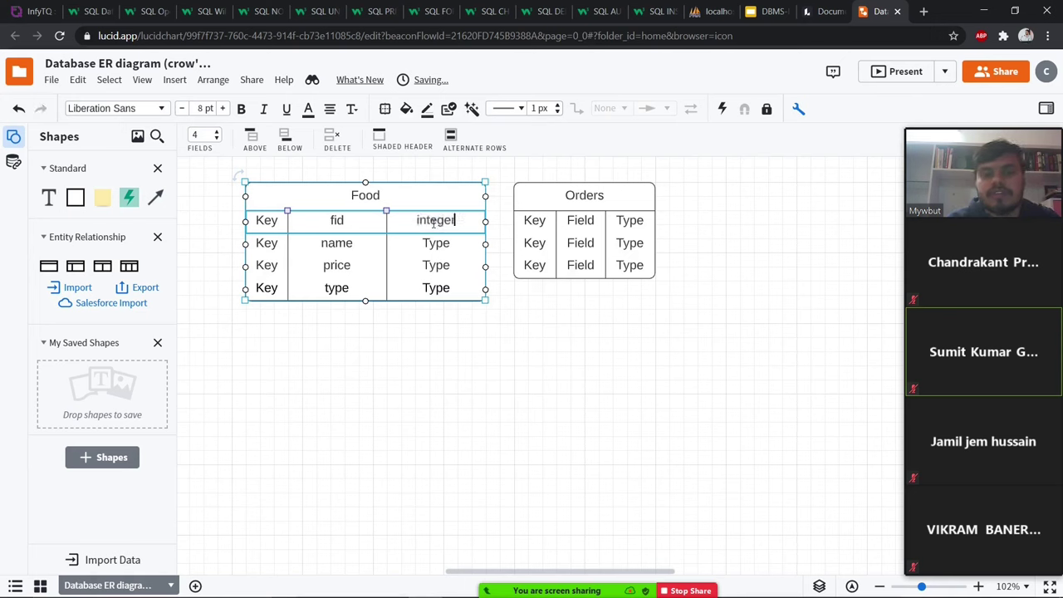
pyautogui.click(434, 243)
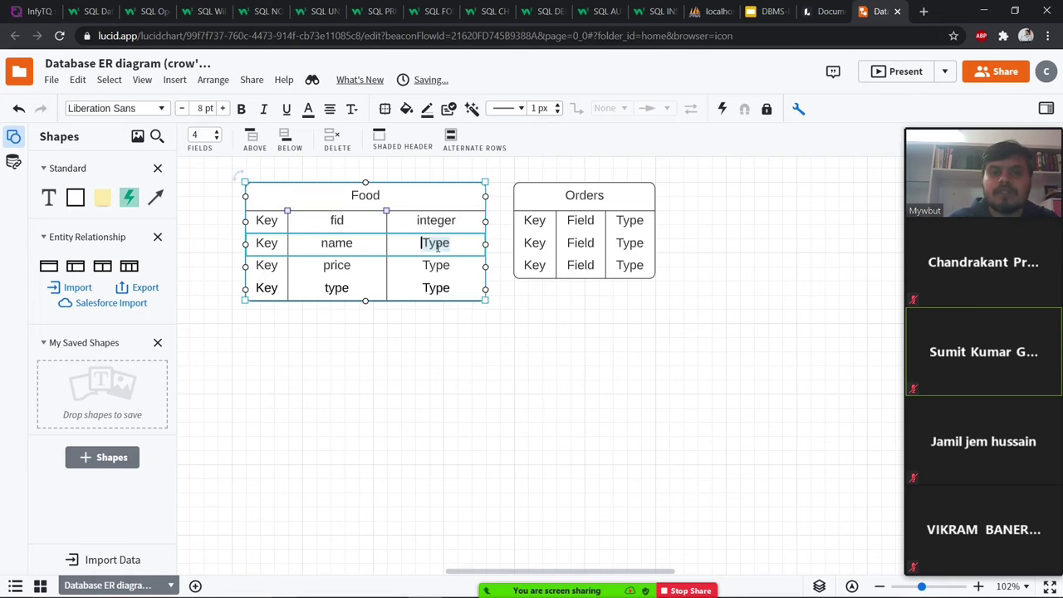
pyautogui.write('varchar()')
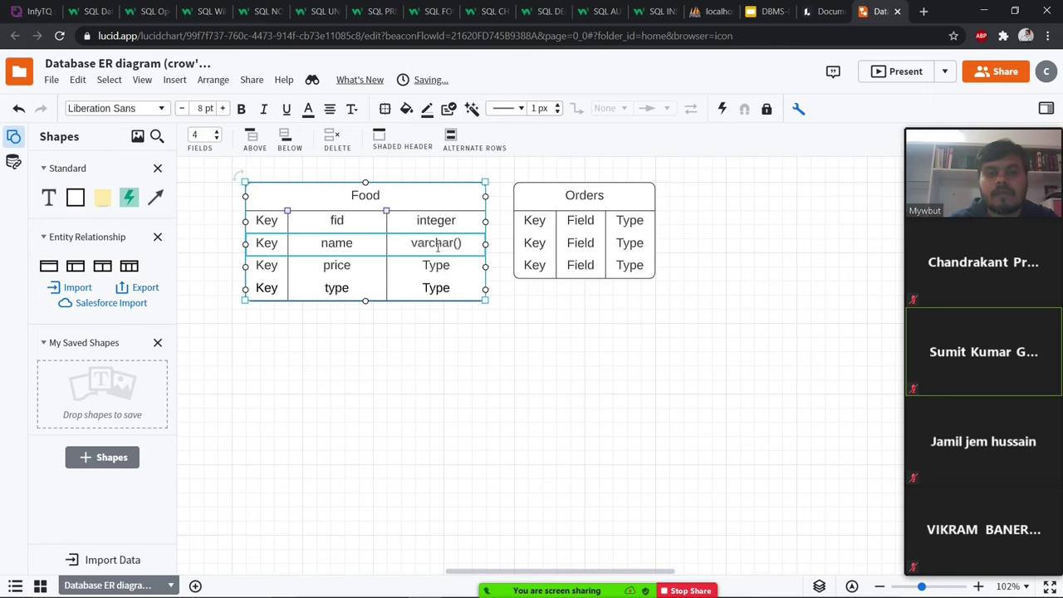
pyautogui.press('Left')
pyautogui.write('255')
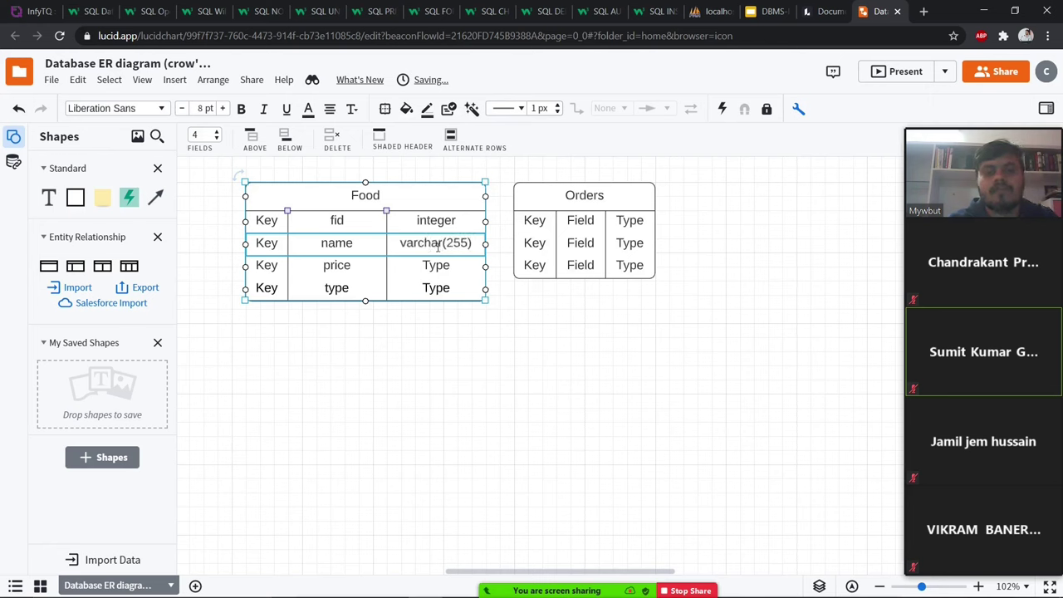
pyautogui.click(435, 265)
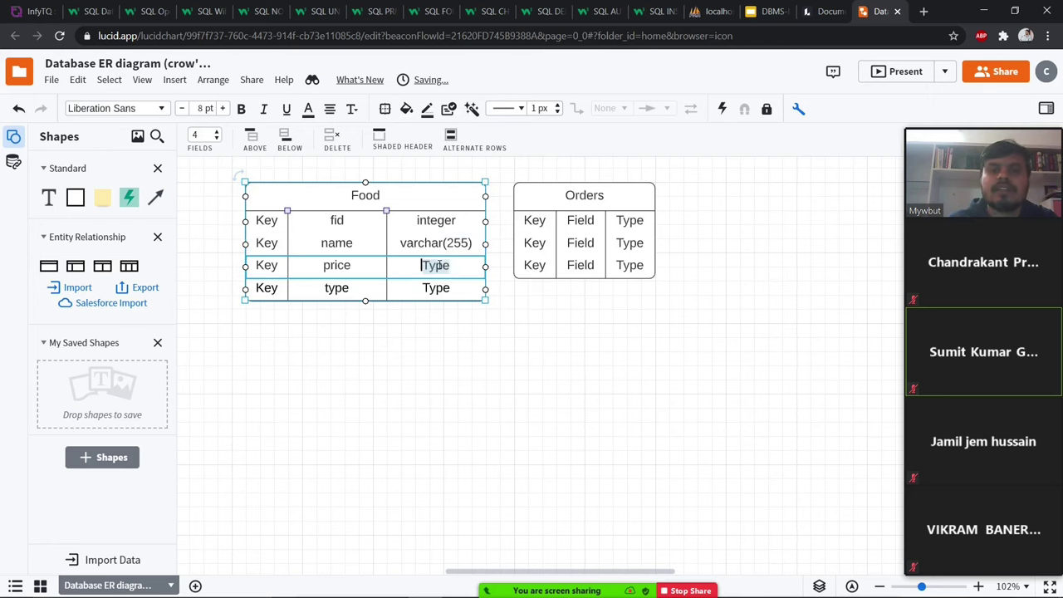
pyautogui.write('integer')
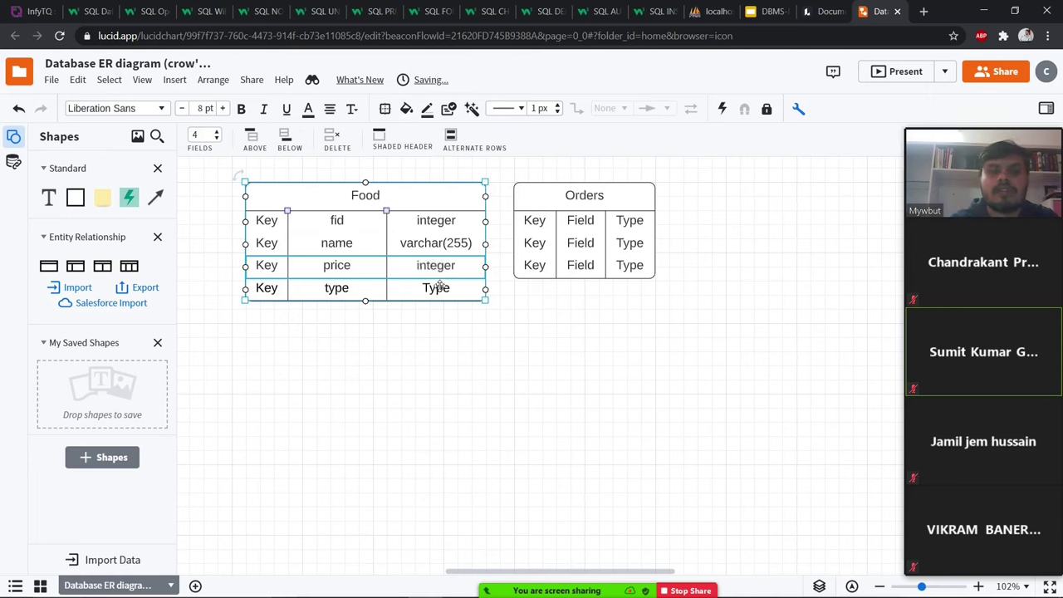
# Step: Set the data type of the type field in the Food table to boolean
pyautogui.click(438, 287)
pyautogui.write('varchar')
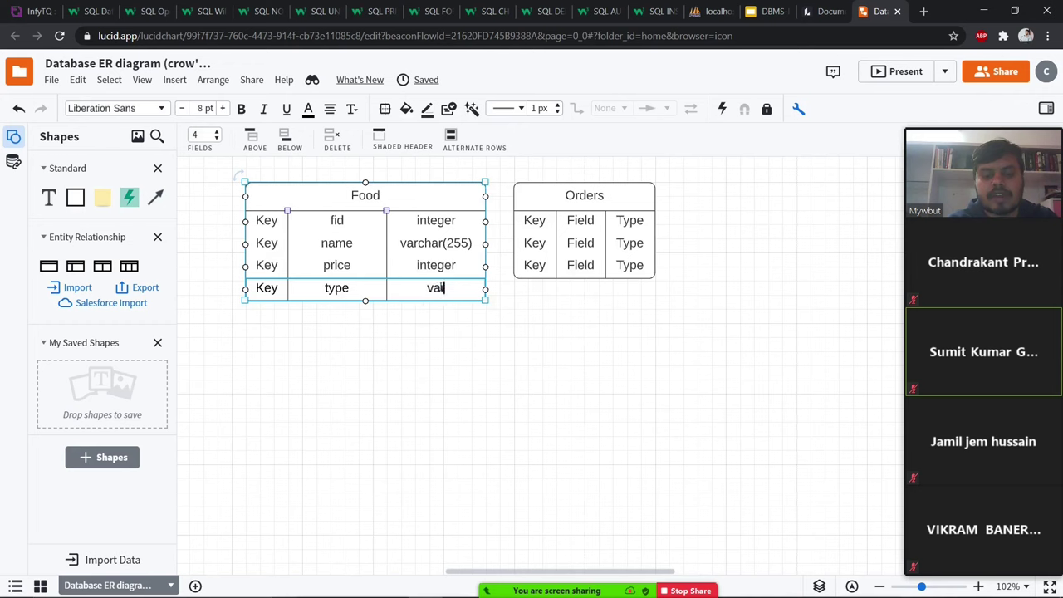
pyautogui.press('BackSpace')
pyautogui.press('BackSpace')
pyautogui.press('BackSpace')
pyautogui.press('BackSpace')
pyautogui.press('BackSpace')
pyautogui.press('BackSpace')
pyautogui.press('BackSpace')
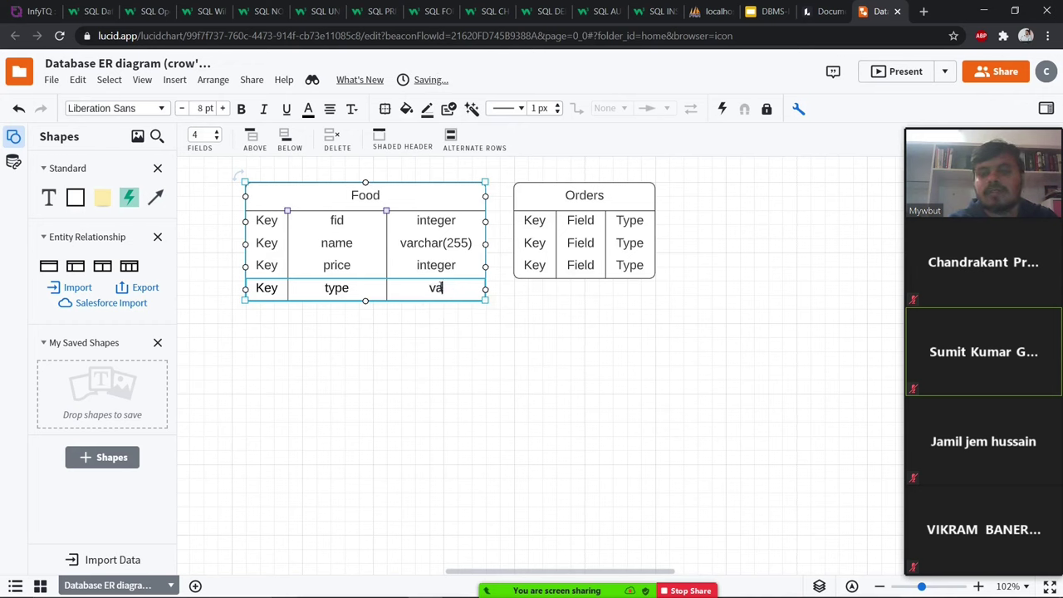
pyautogui.write('boolean')
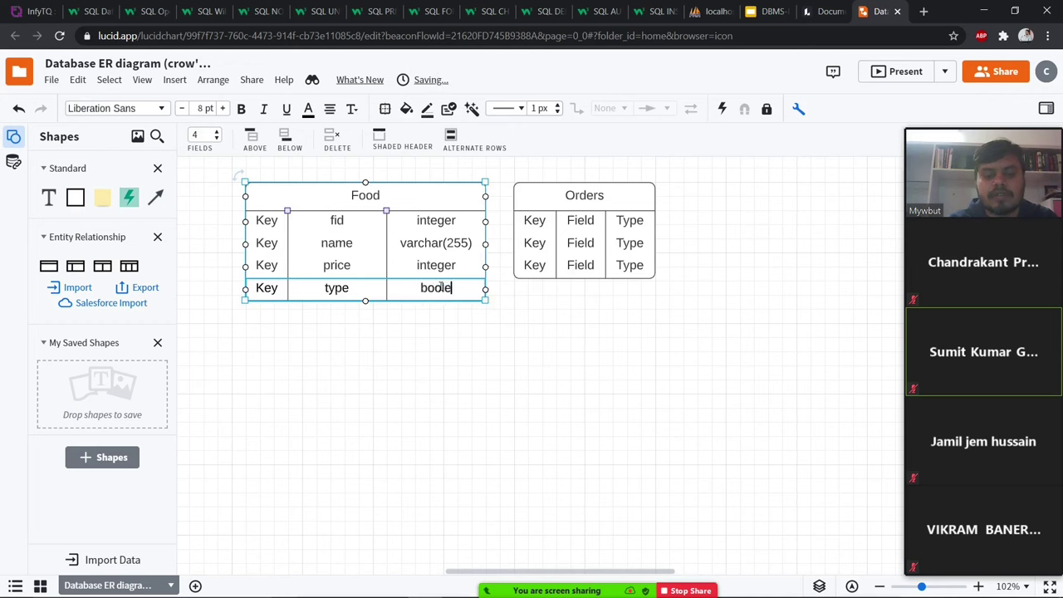
pyautogui.click(442, 352)
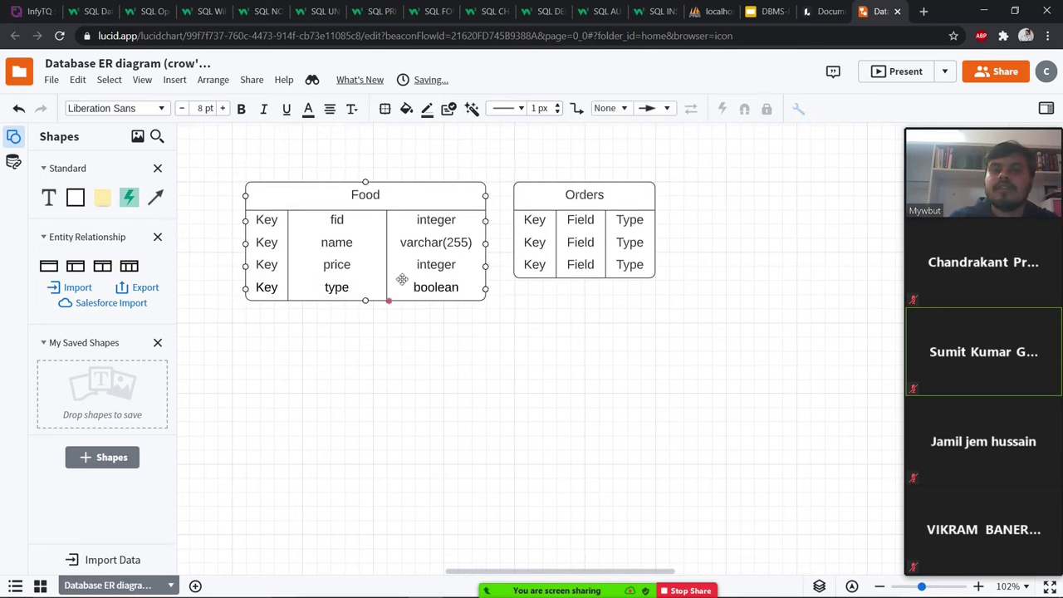
# Step: Mark fid as PK in the Food table and clear the key cells of name, price and type
pyautogui.doubleClick(266, 219)
pyautogui.write('PK')
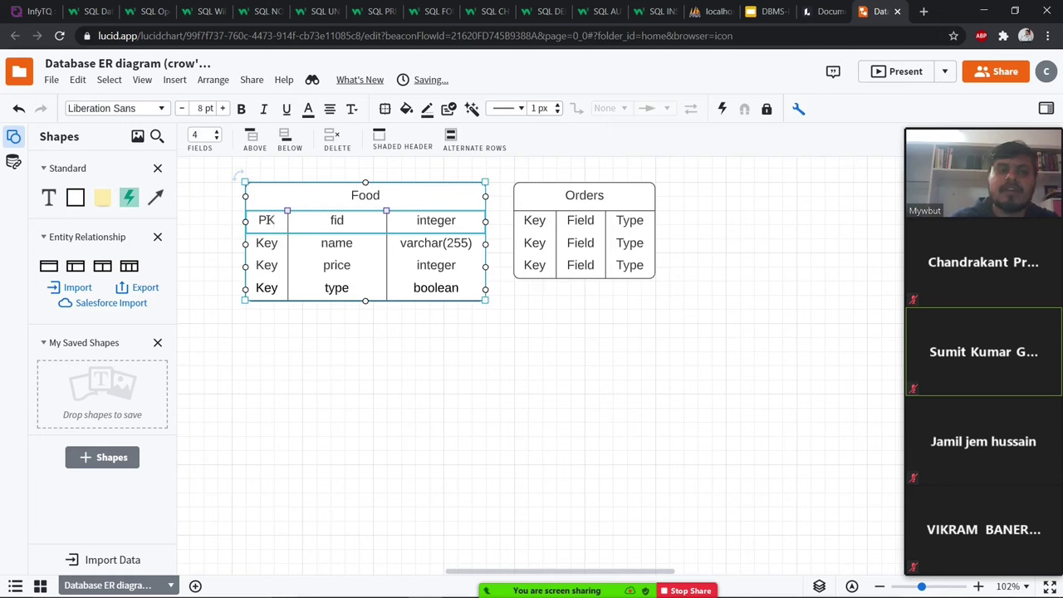
pyautogui.doubleClick(268, 242)
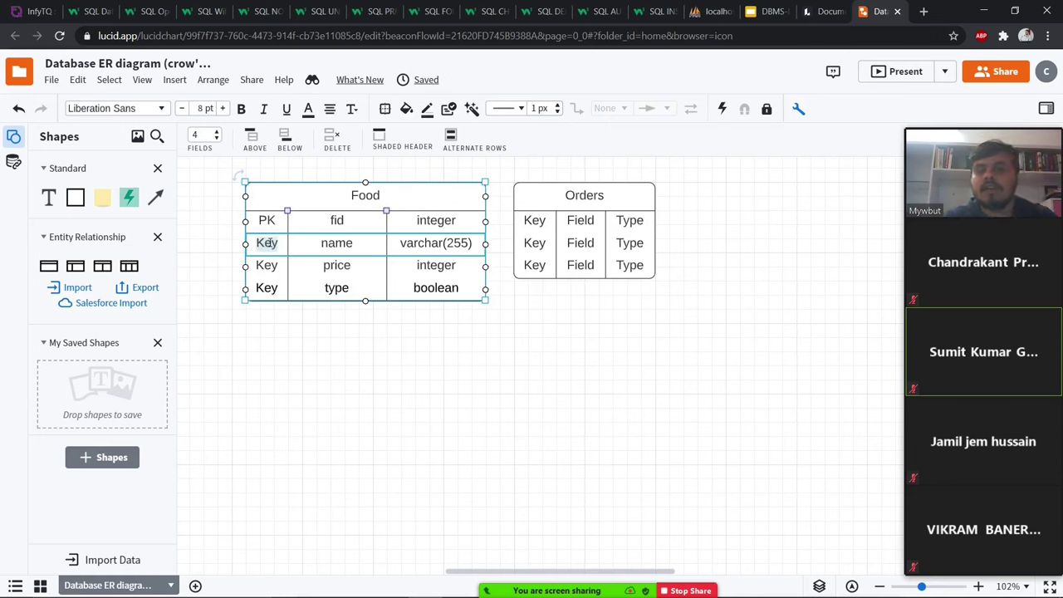
pyautogui.press('BackSpace')
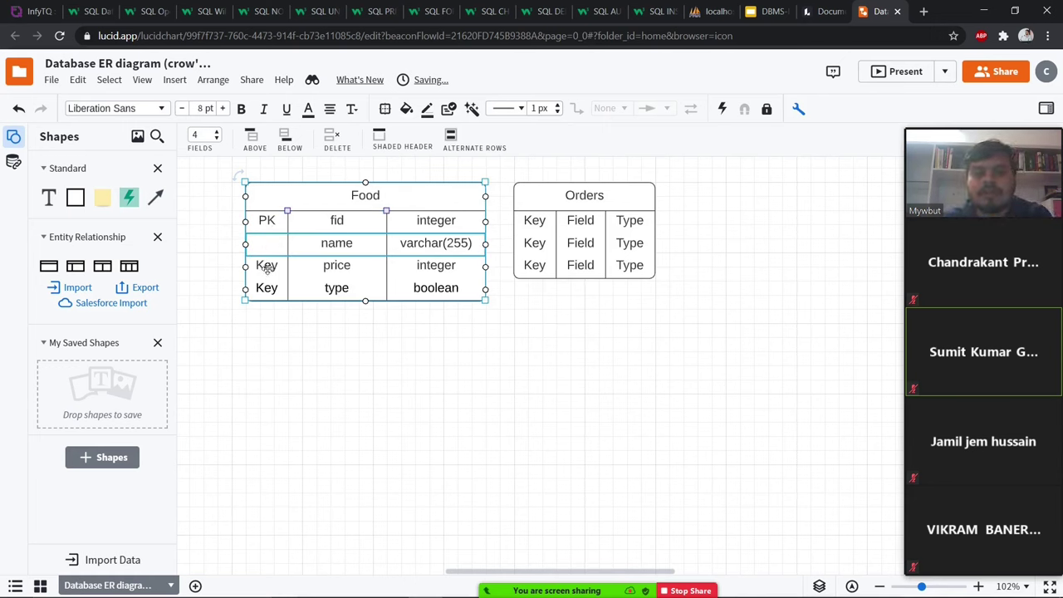
pyautogui.doubleClick(266, 266)
pyautogui.press('BackSpace')
pyautogui.doubleClick(267, 287)
pyautogui.press('BackSpace')
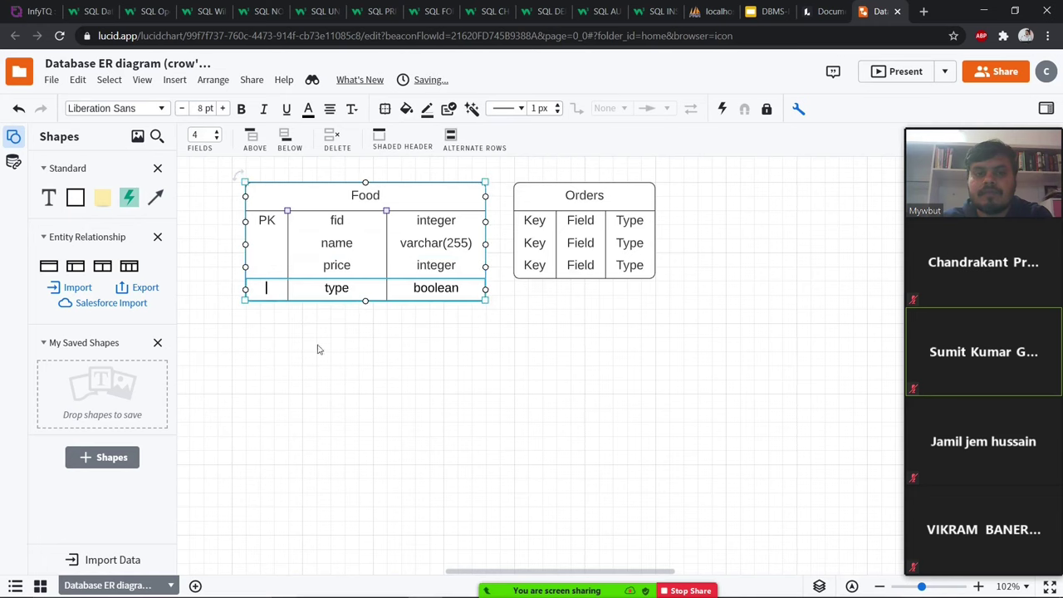
# Step: Move the Orders table so it lines up beneath the table with the rating and address fields, and widen it to match that table
pyautogui.scroll(2, 411, 405)
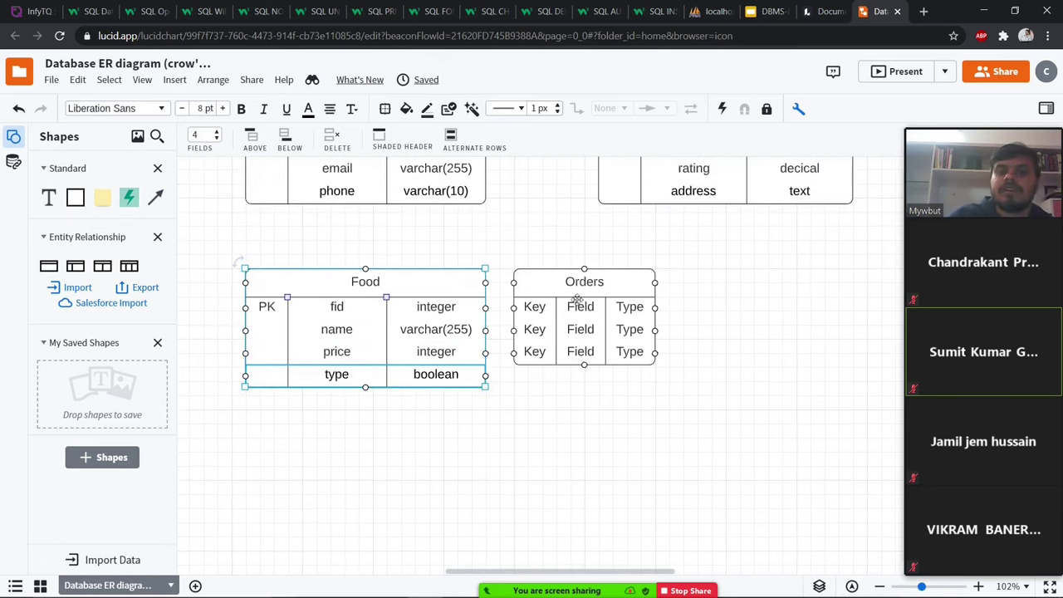
pyautogui.moveTo(578, 290); pyautogui.dragTo(661, 283)
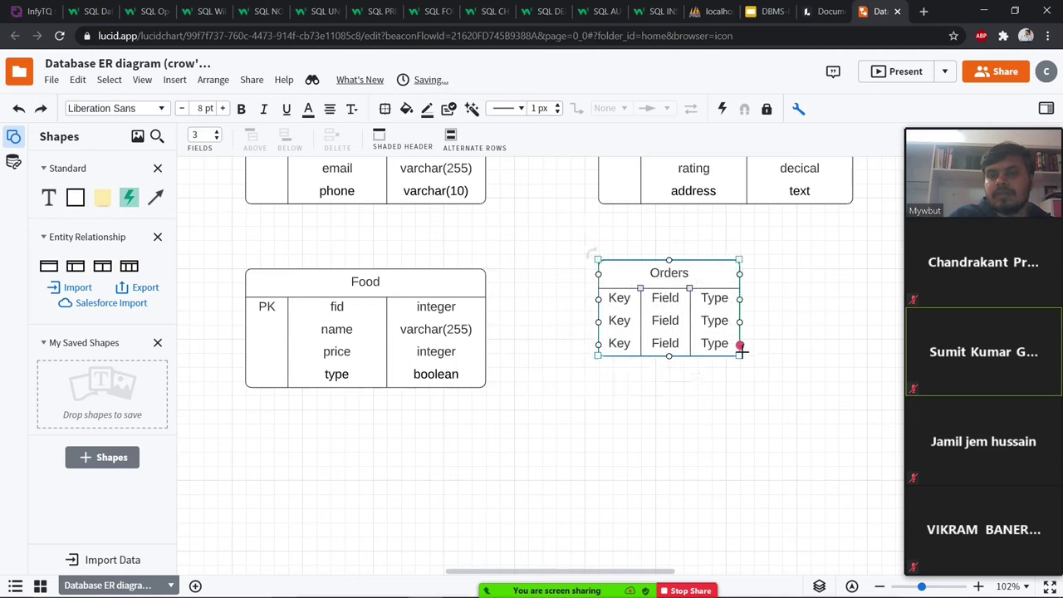
pyautogui.moveTo(741, 353); pyautogui.dragTo(855, 371)
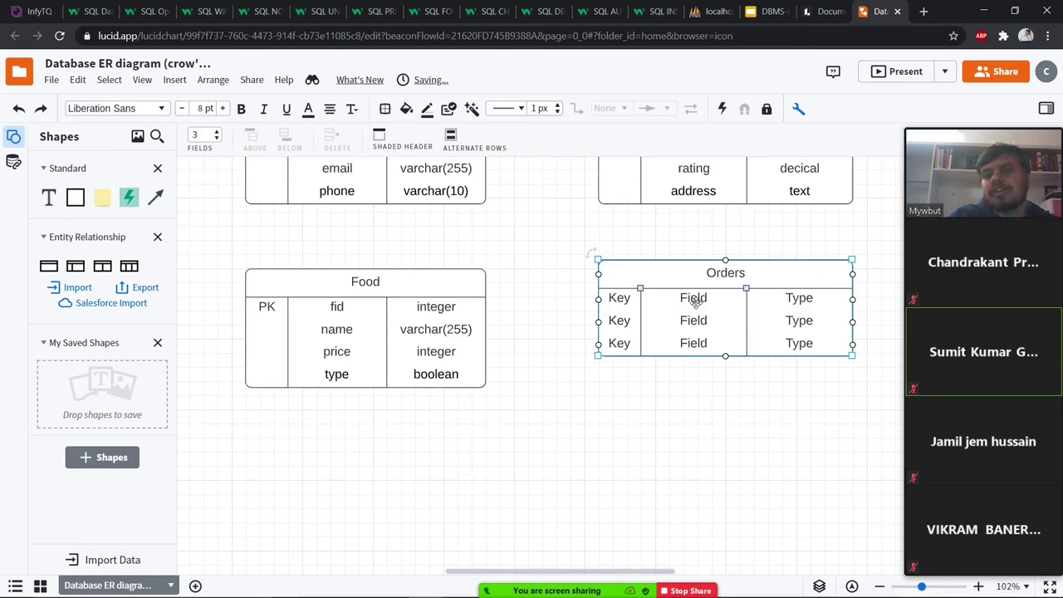
# Step: Name the three fields of the Orders table oid, cid and rid
pyautogui.doubleClick(697, 301)
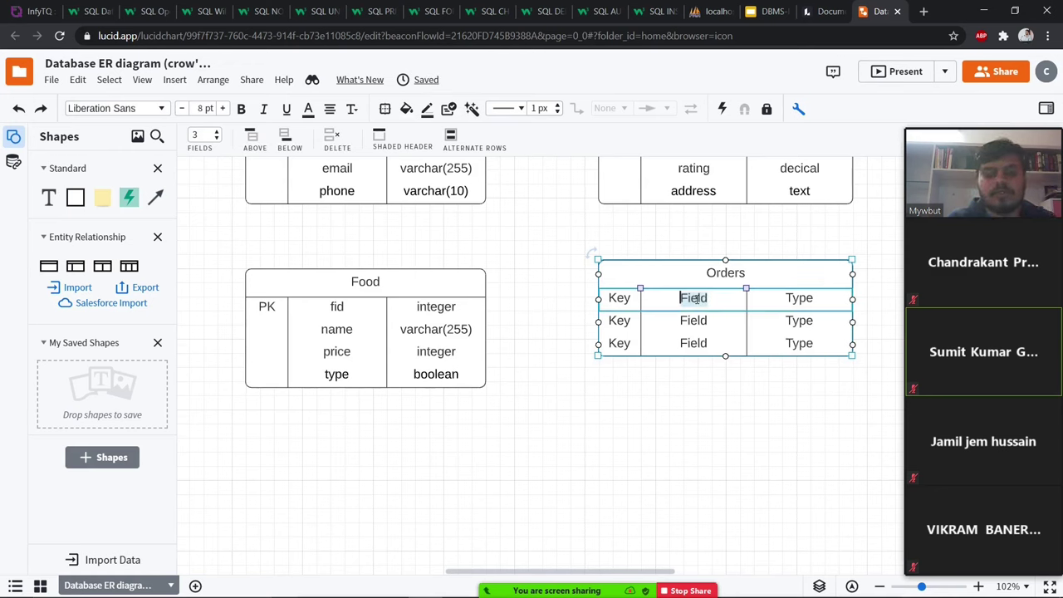
pyautogui.write('oid')
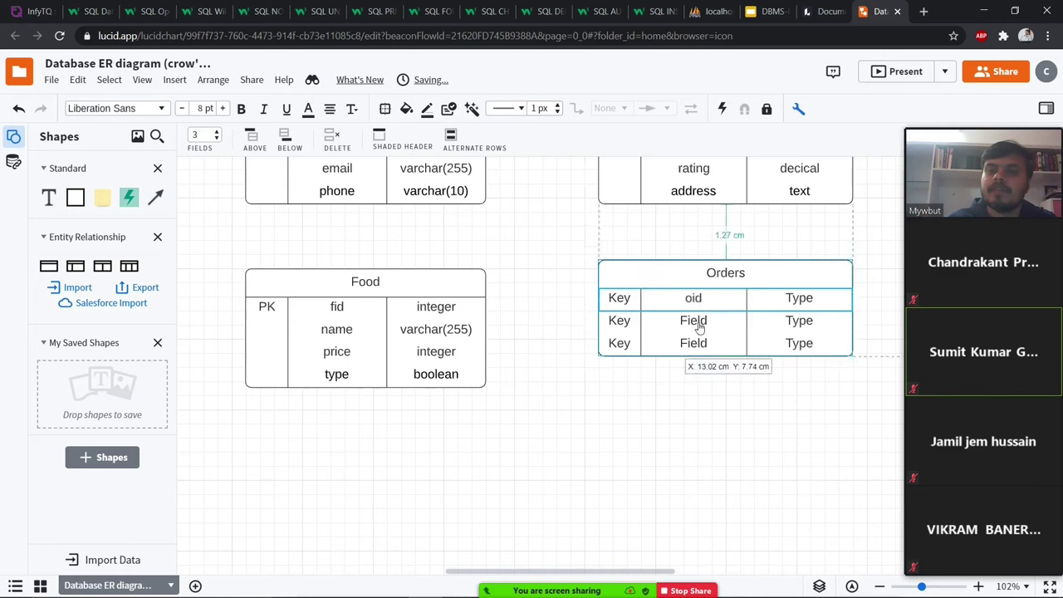
pyautogui.doubleClick(695, 320)
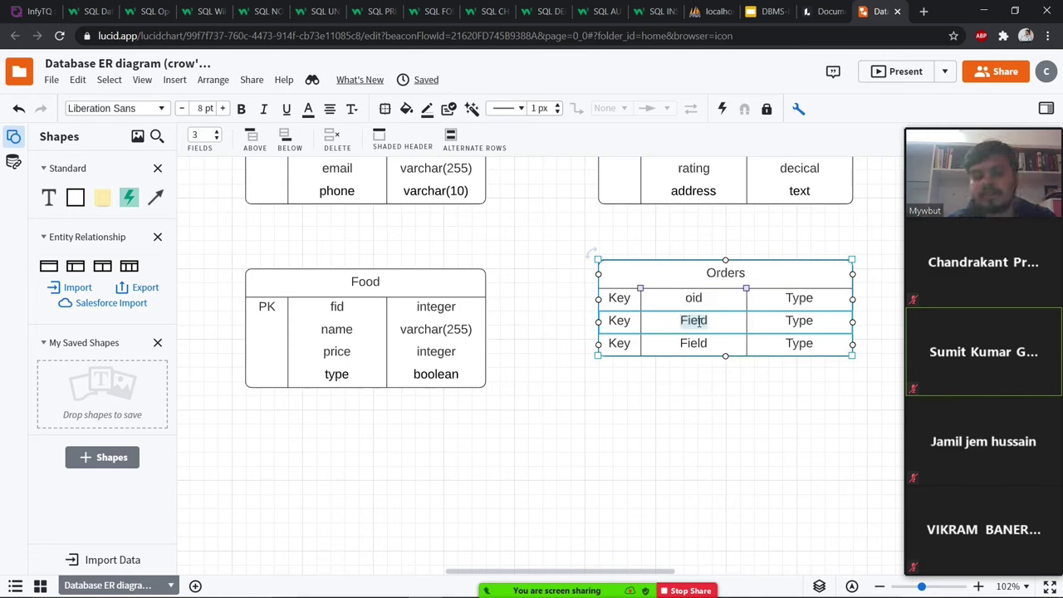
pyautogui.write('cid')
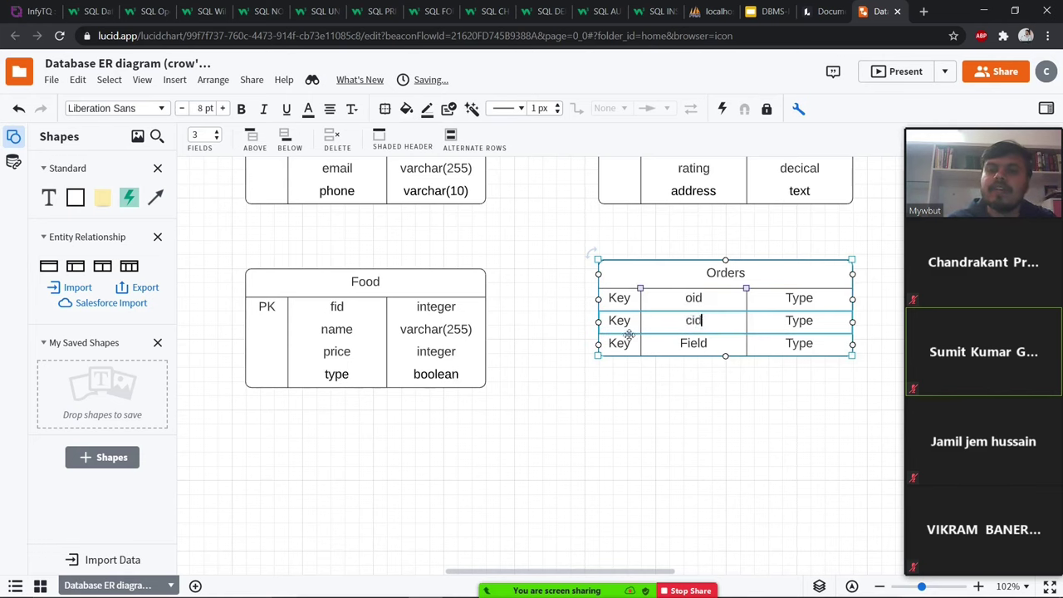
pyautogui.doubleClick(696, 342)
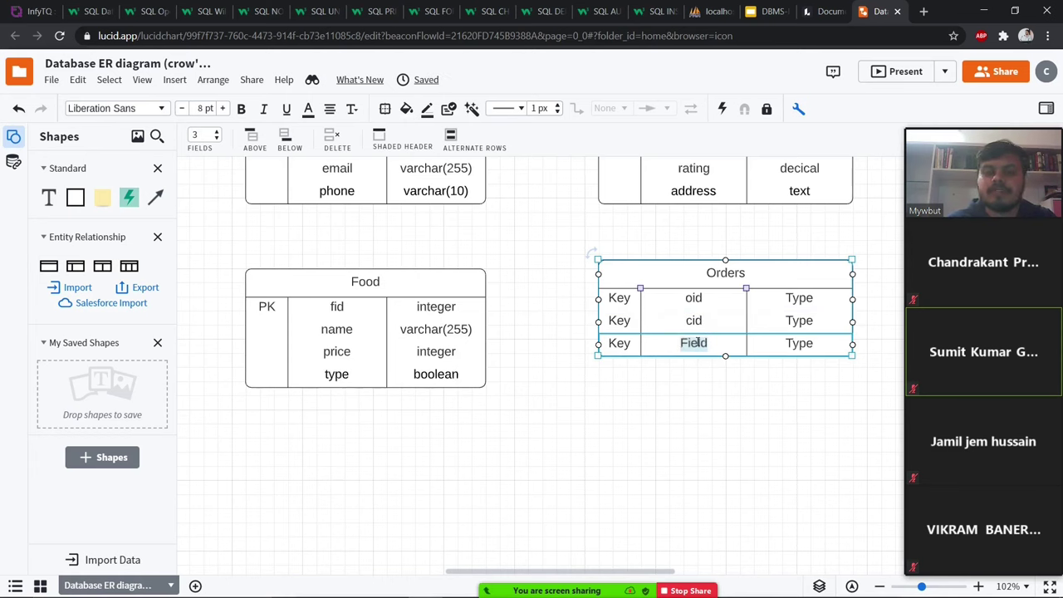
pyautogui.write('rid')
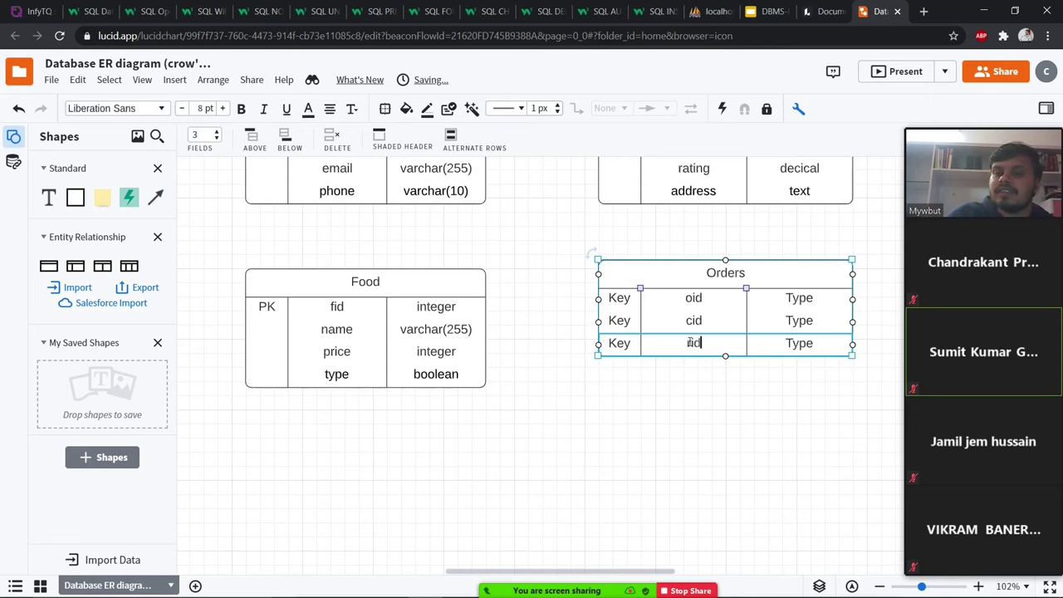
# Step: Add a fourth row below rid in the Orders table and centre its field cell
pyautogui.click(290, 148)
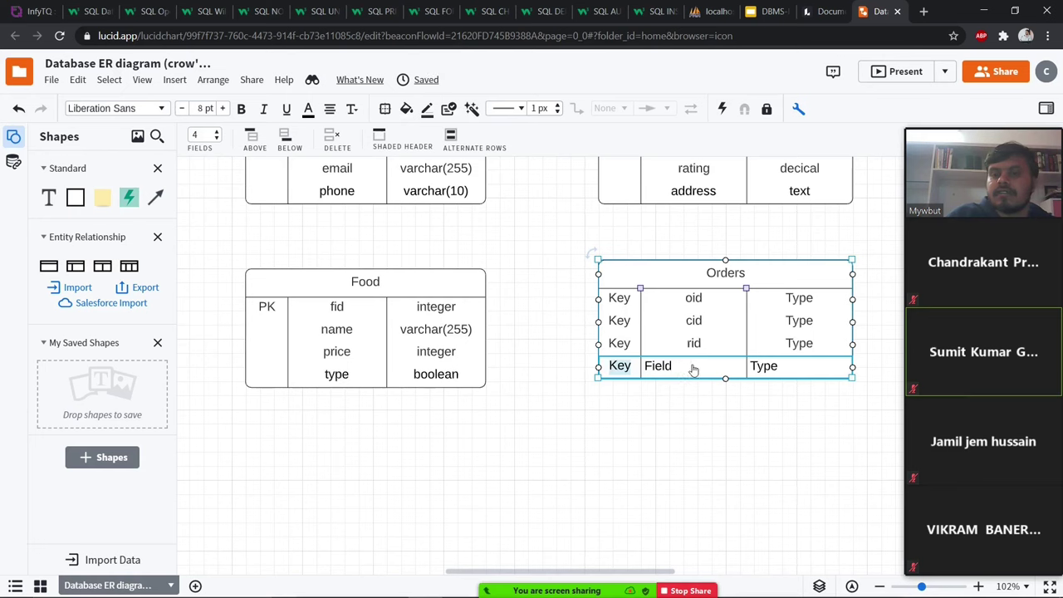
pyautogui.click(693, 369)
pyautogui.click(330, 109)
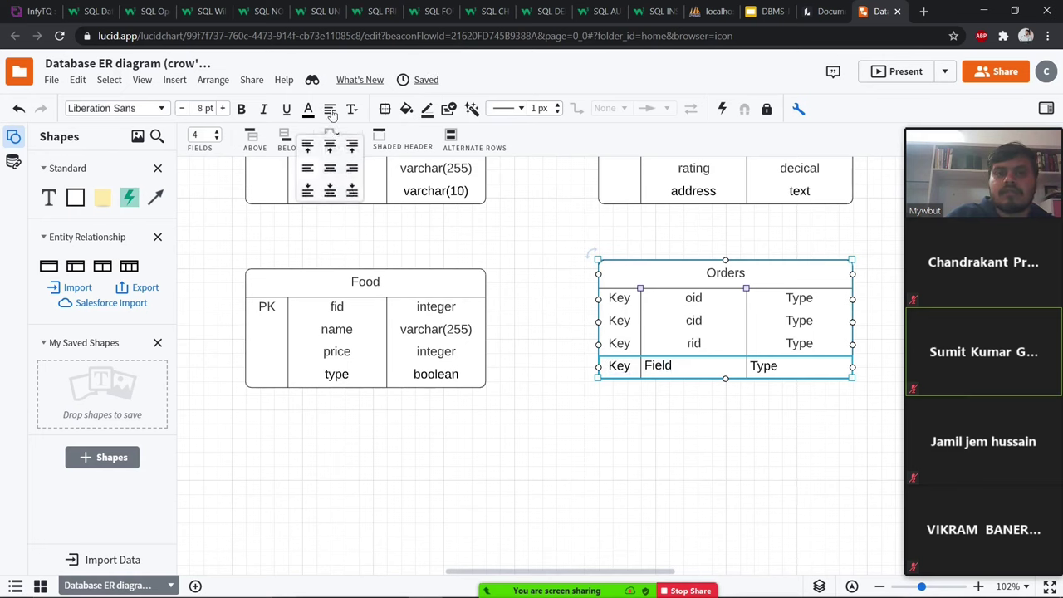
pyautogui.click(329, 168)
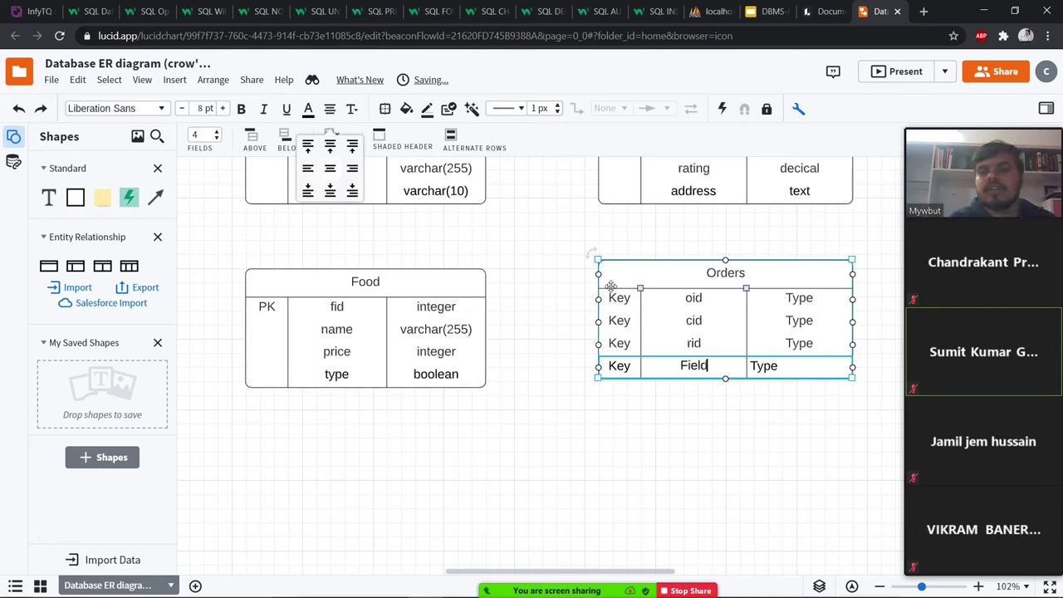
# Step: Name the field in the fourth row of the Orders table time
pyautogui.press('BackSpace')
pyautogui.press('BackSpace')
pyautogui.press('BackSpace')
pyautogui.press('BackSpace')
pyautogui.press('BackSpace')
pyautogui.write('tiome')
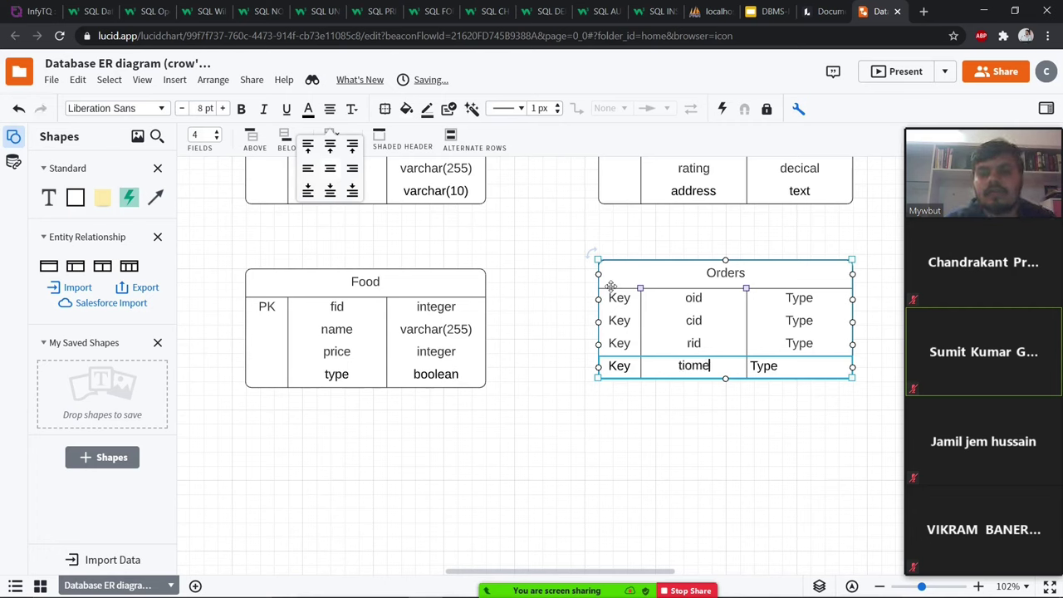
pyautogui.press('BackSpace')
pyautogui.press('BackSpace')
pyautogui.press('BackSpace')
pyautogui.write('me')
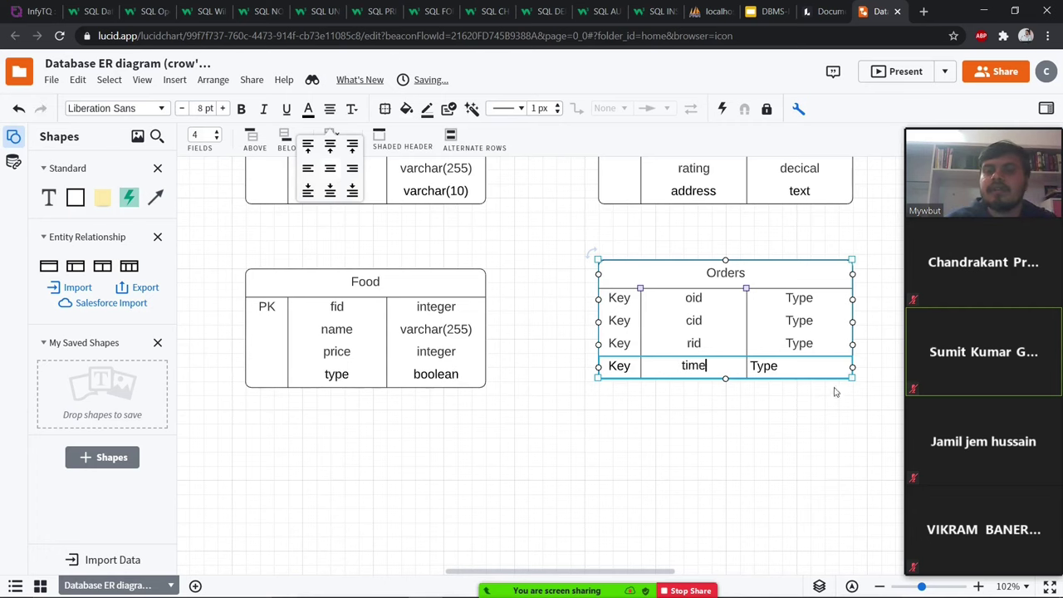
# Step: Centre the text of the type cell in the time row of the Orders table
pyautogui.click(764, 368)
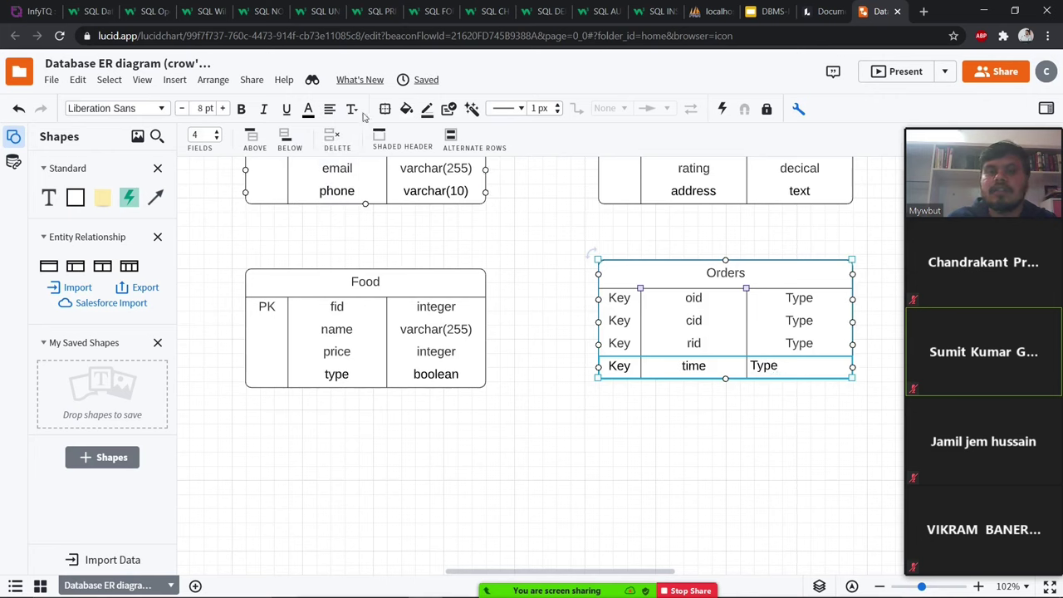
pyautogui.click(330, 109)
pyautogui.click(329, 168)
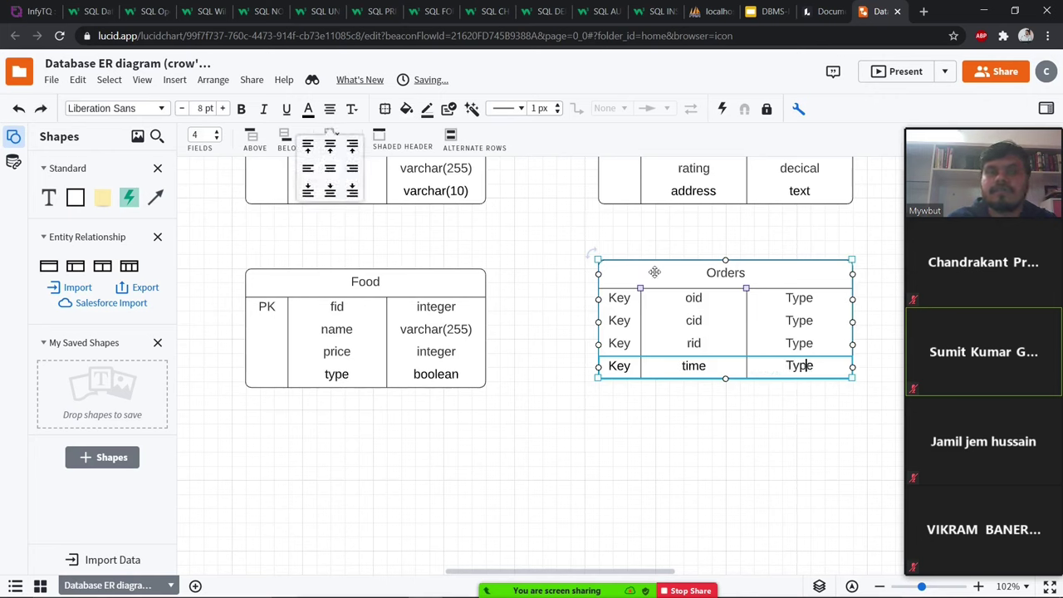
# Step: Set the data types in the Orders table to integer for oid, cid and rid, and datetime for time
pyautogui.doubleClick(797, 298)
pyautogui.write('integ')
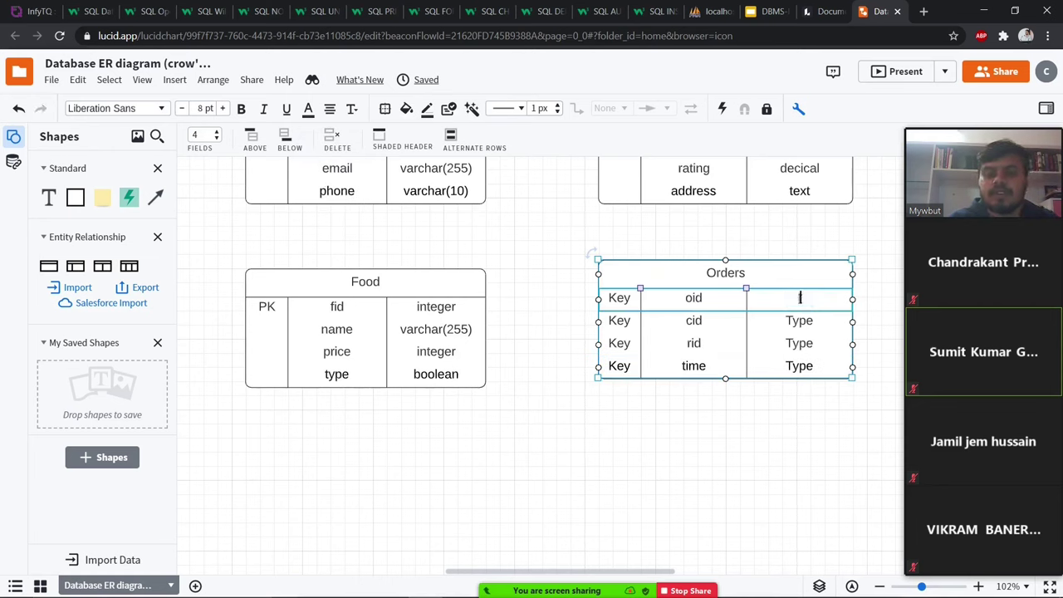
pyautogui.write('er')
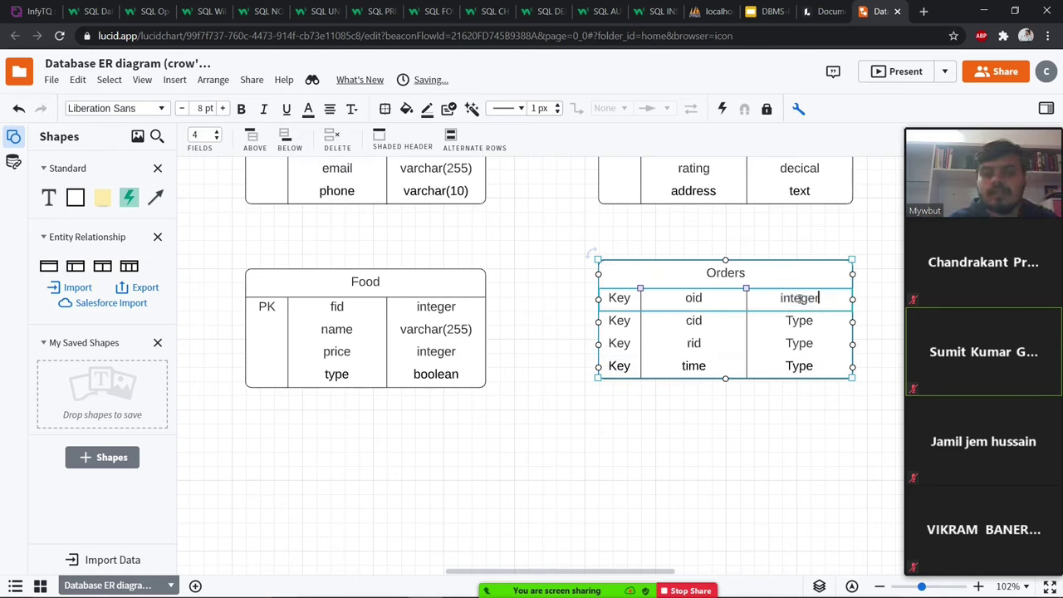
pyautogui.doubleClick(793, 320)
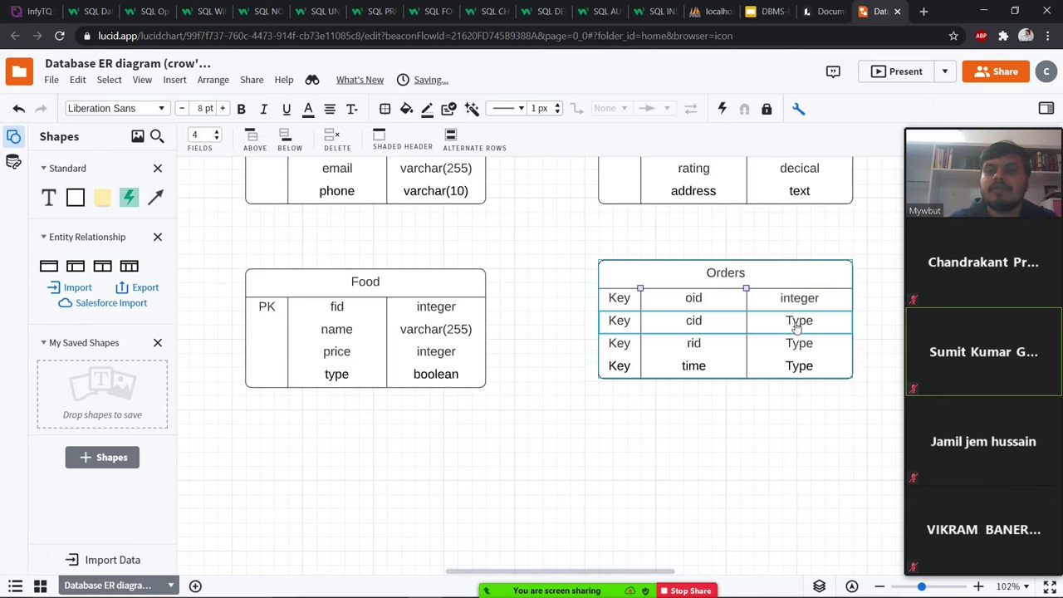
pyautogui.write('integer')
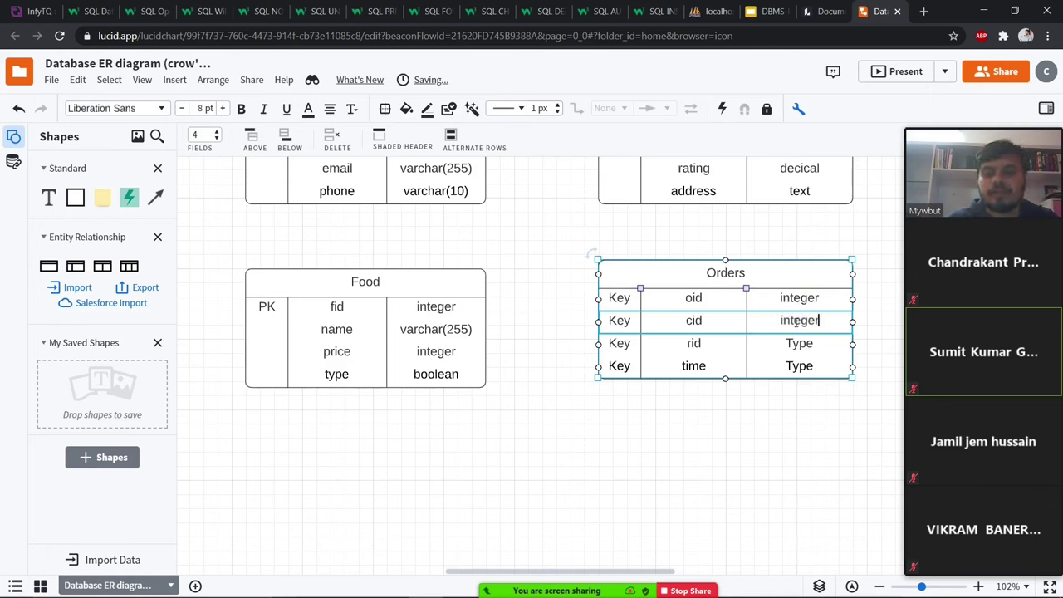
pyautogui.doubleClick(797, 344)
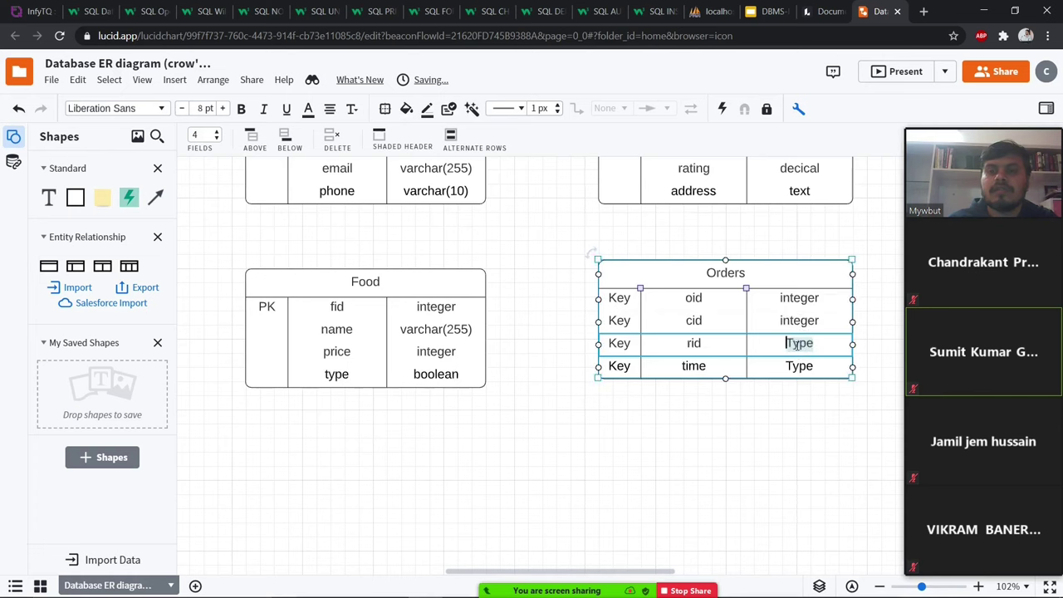
pyautogui.write('integer')
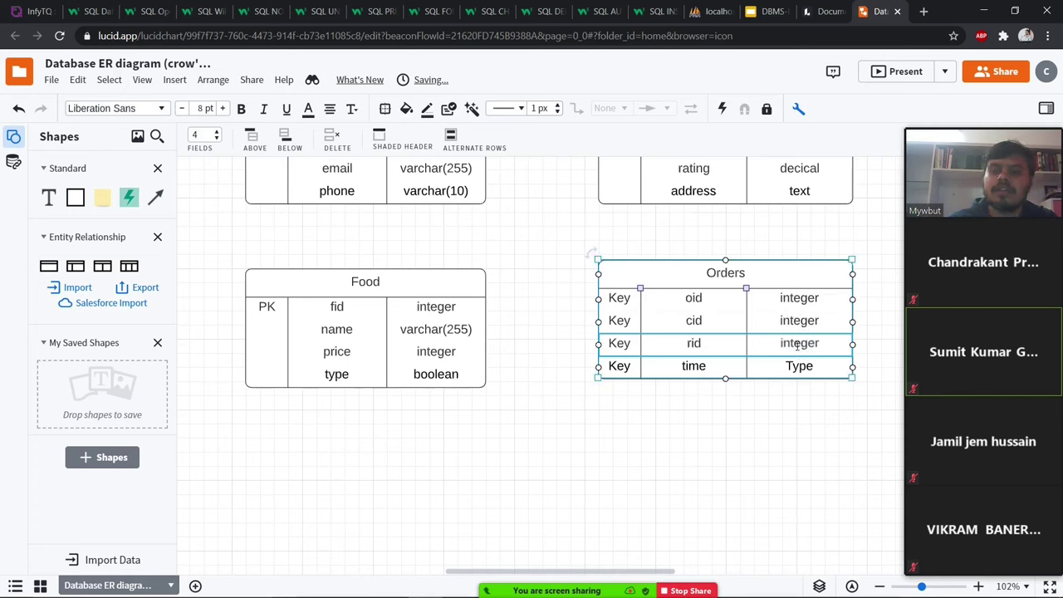
pyautogui.doubleClick(803, 362)
pyautogui.write('da')
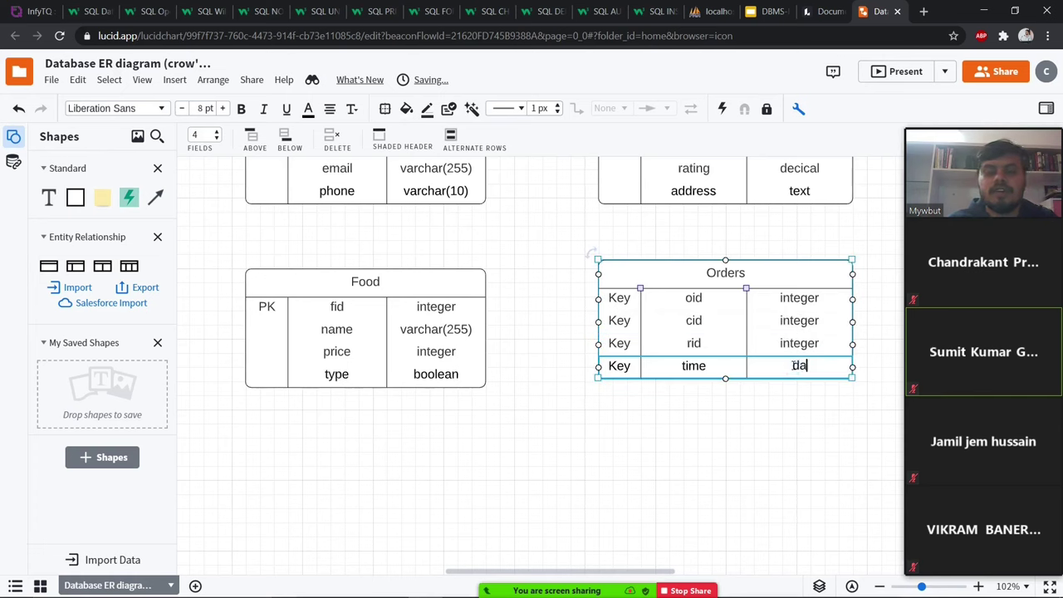
pyautogui.write('tetime')
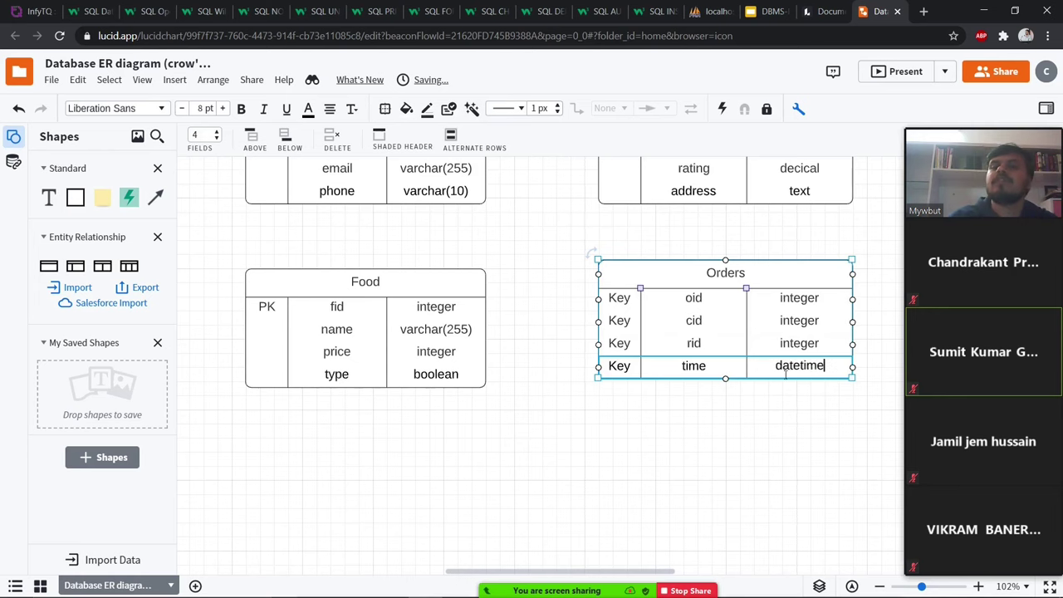
pyautogui.click(772, 417)
# Step: Mark oid as PK and cid and rid as FK in the Orders table, and clear the key cell of time
pyautogui.click(615, 297)
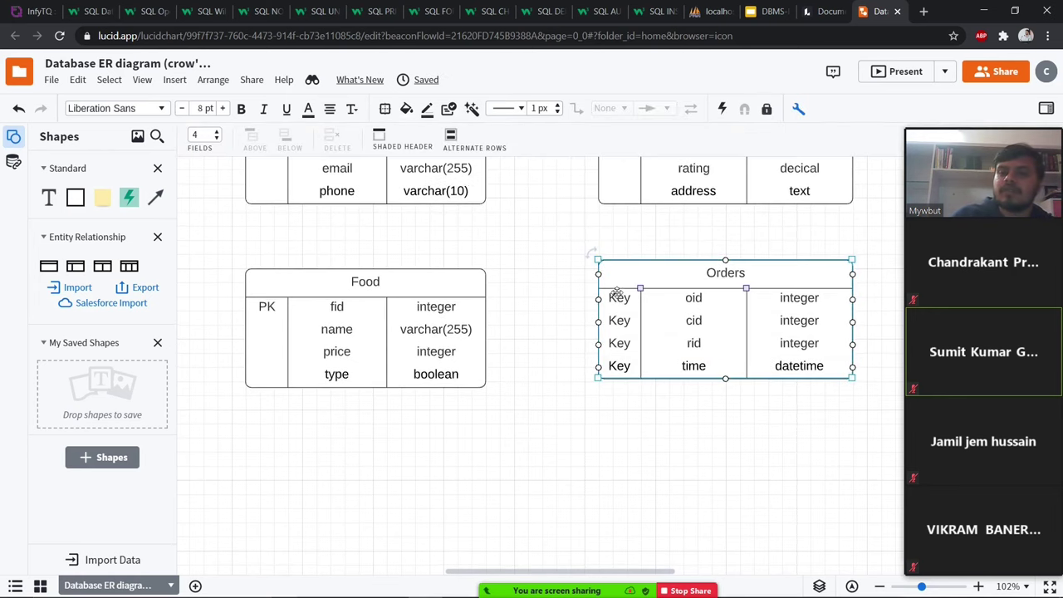
pyautogui.doubleClick(615, 297)
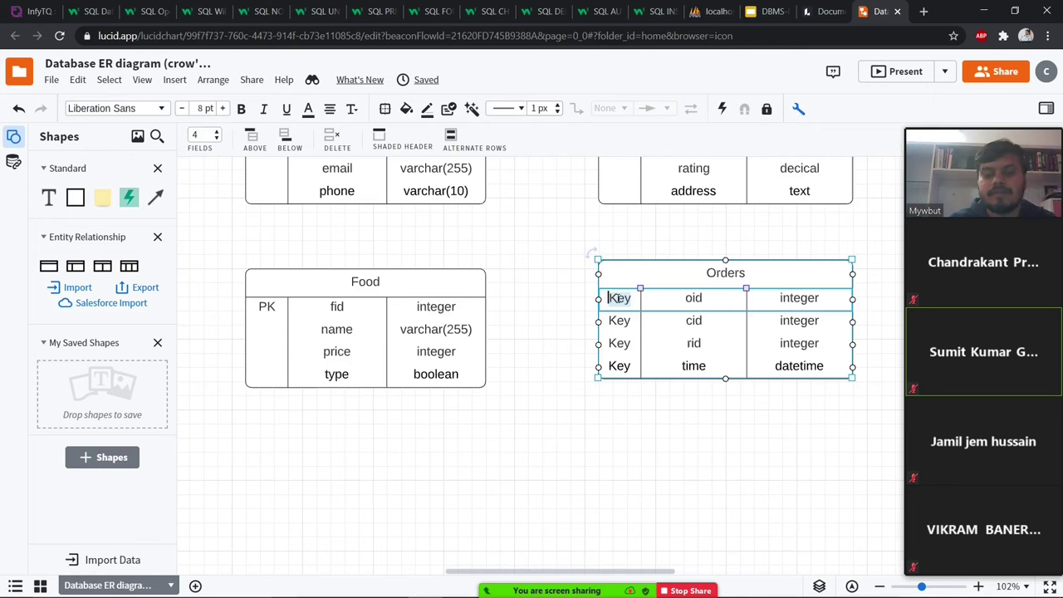
pyautogui.write('PK')
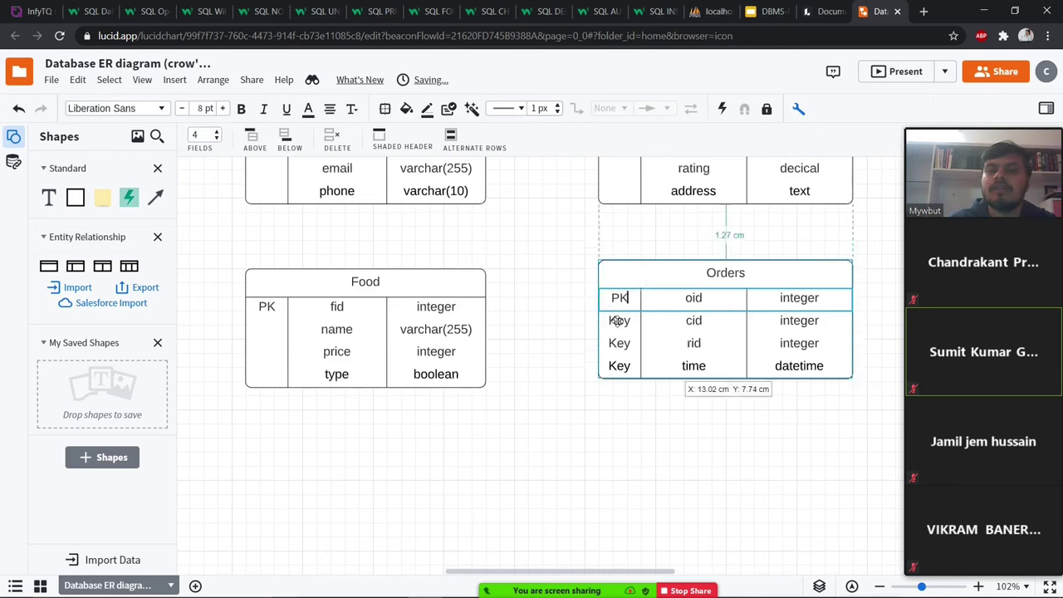
pyautogui.doubleClick(619, 320)
pyautogui.write('FK')
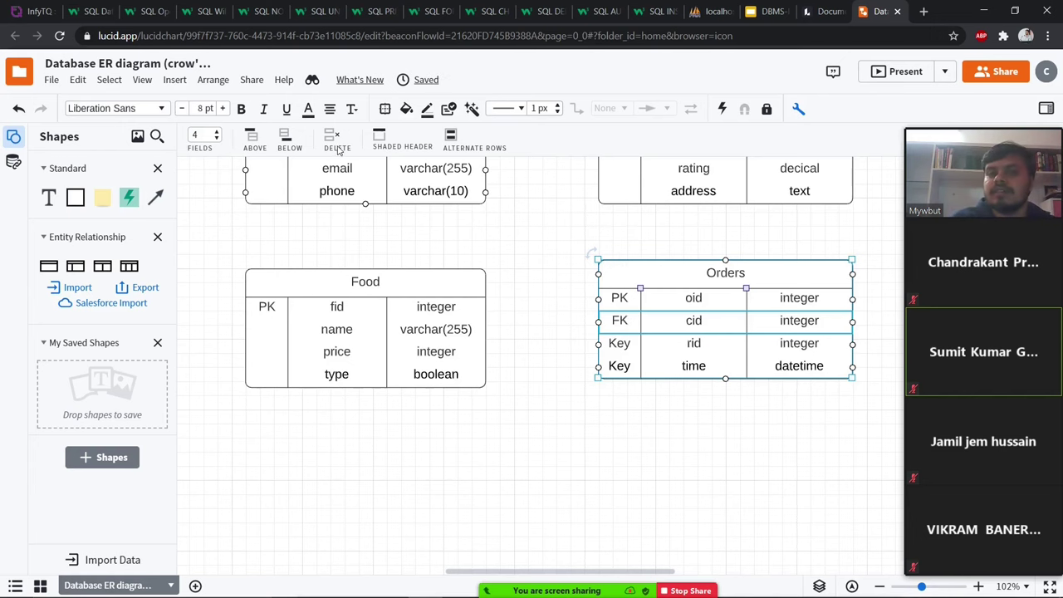
pyautogui.click(534, 370)
pyautogui.click(610, 341)
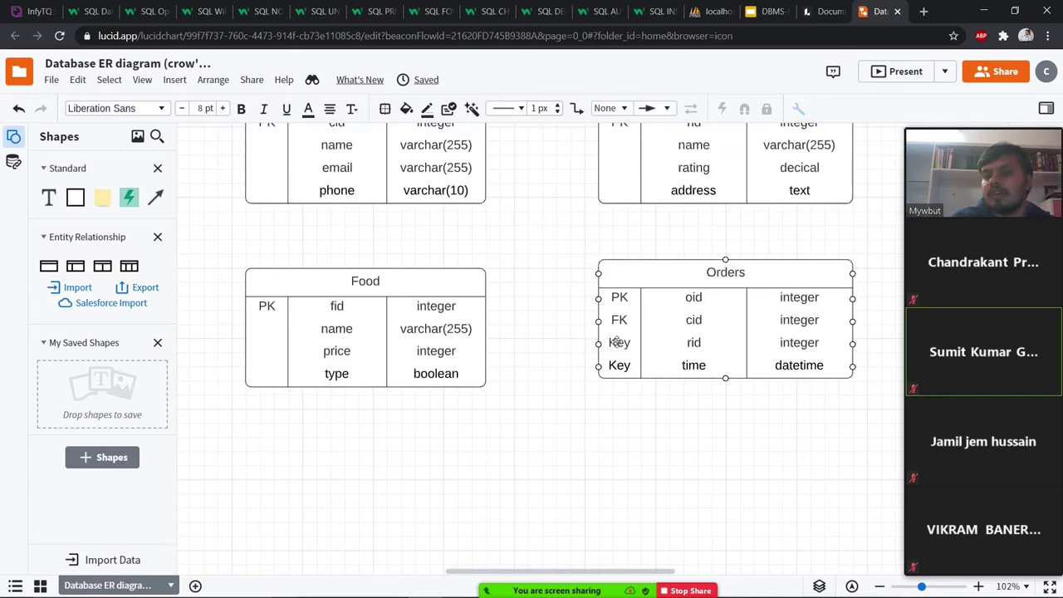
pyautogui.doubleClick(619, 343)
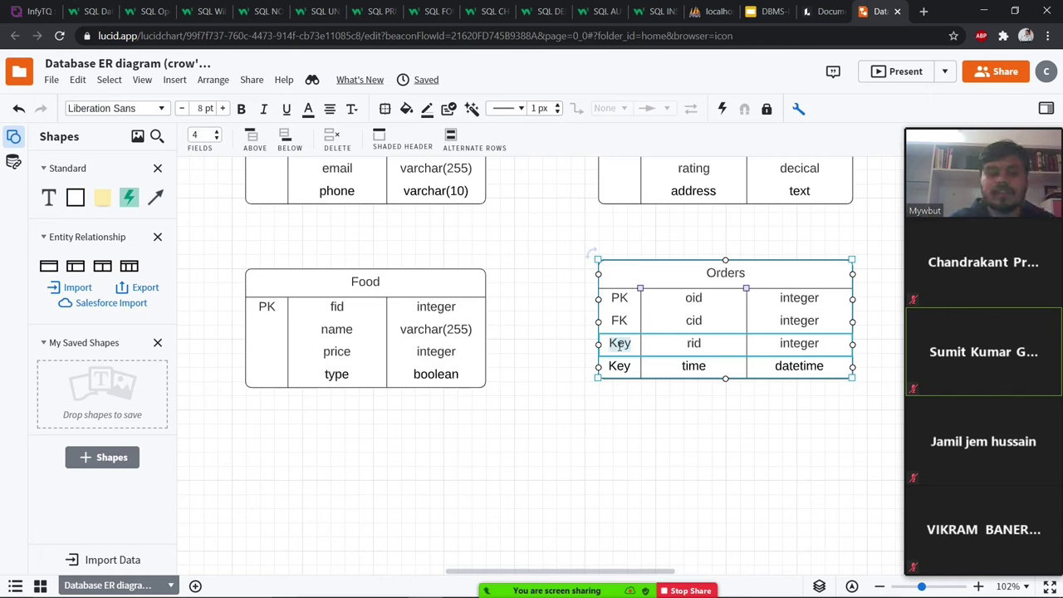
pyautogui.write('FK')
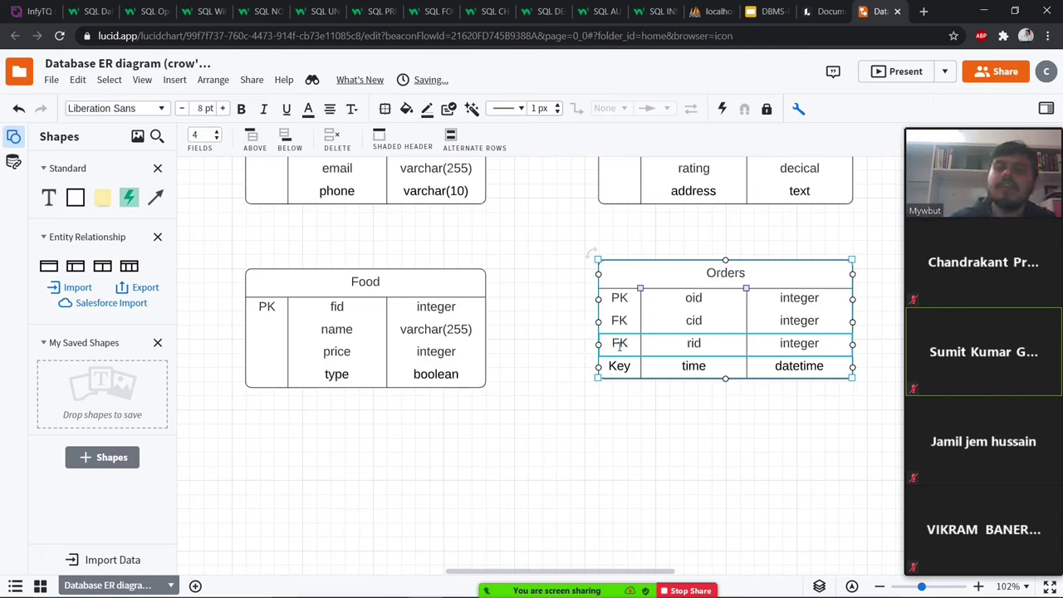
pyautogui.click(610, 365)
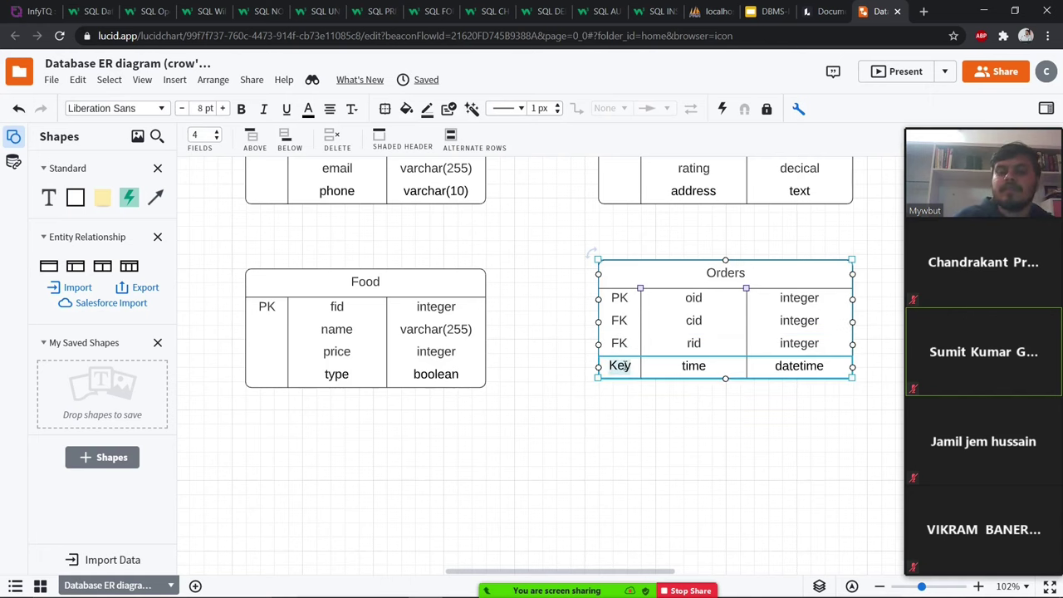
pyautogui.press('BackSpace')
pyautogui.click(639, 428)
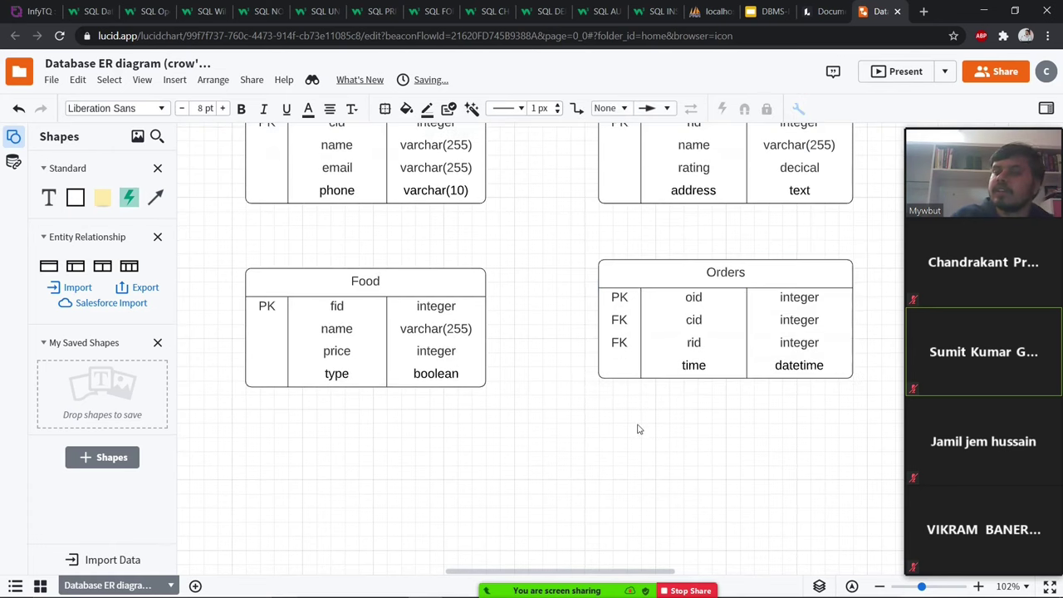
pyautogui.scroll(2, 791, 365)
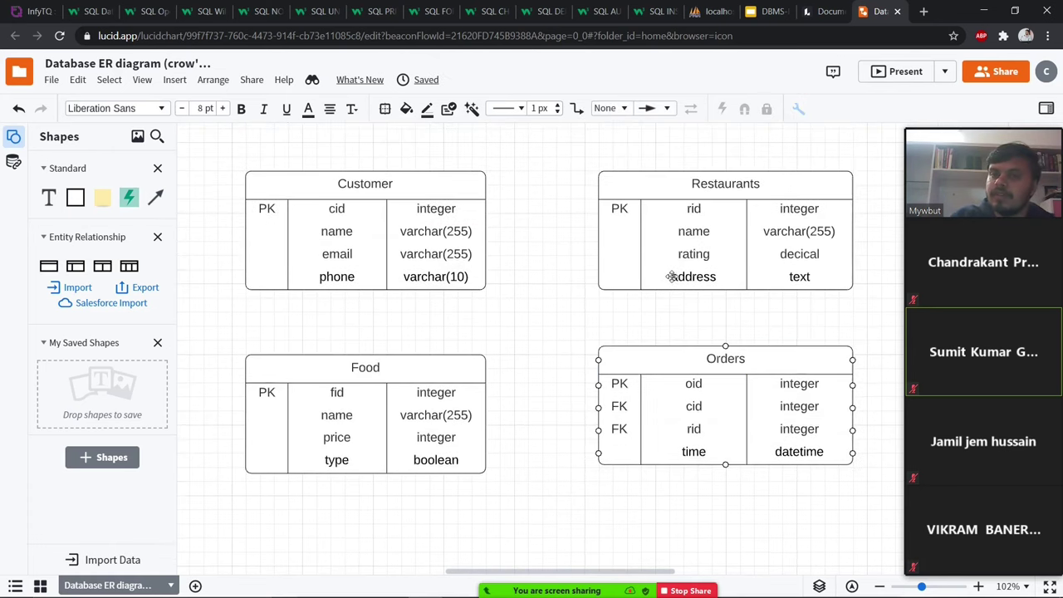
pyautogui.click(680, 276)
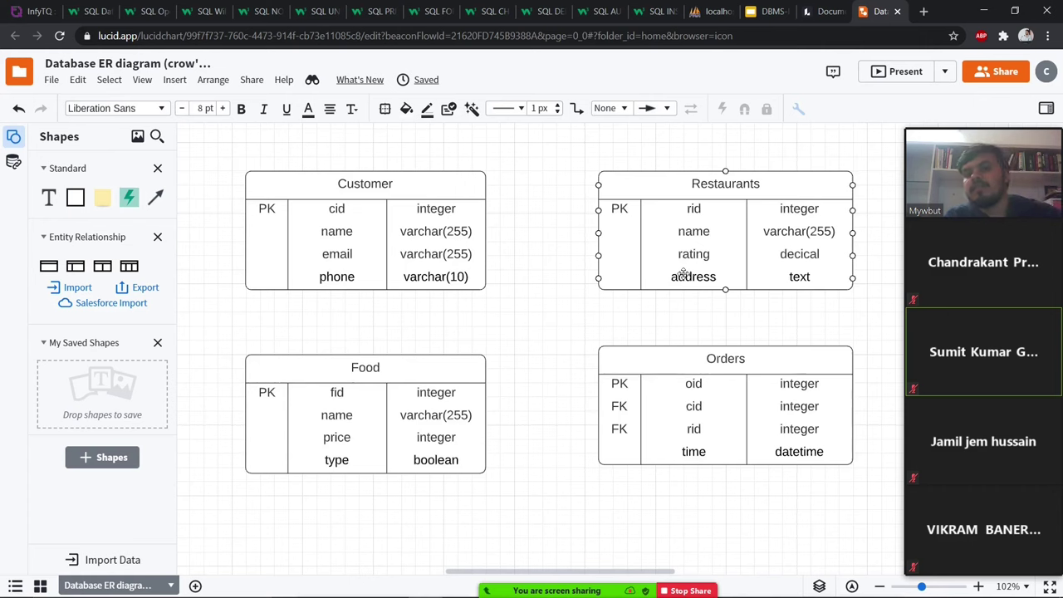
pyautogui.click(604, 152)
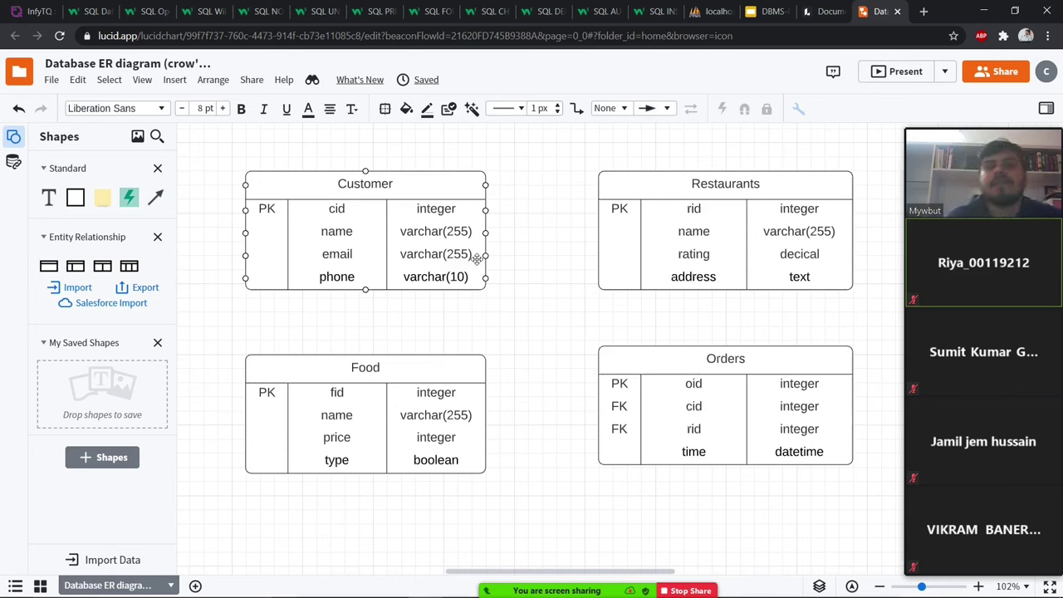
pyautogui.click(618, 282)
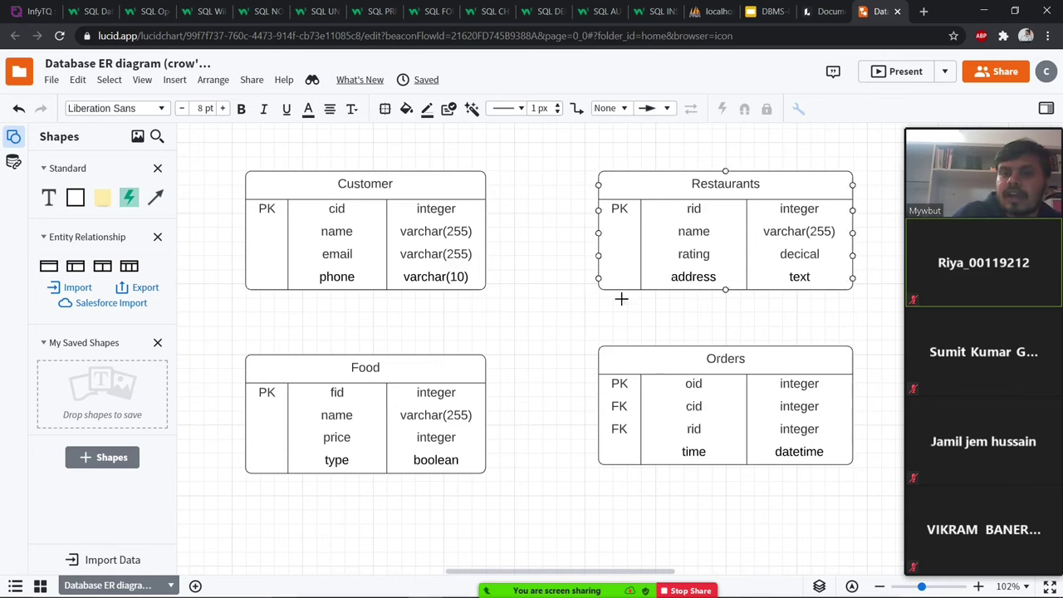
pyautogui.click(641, 367)
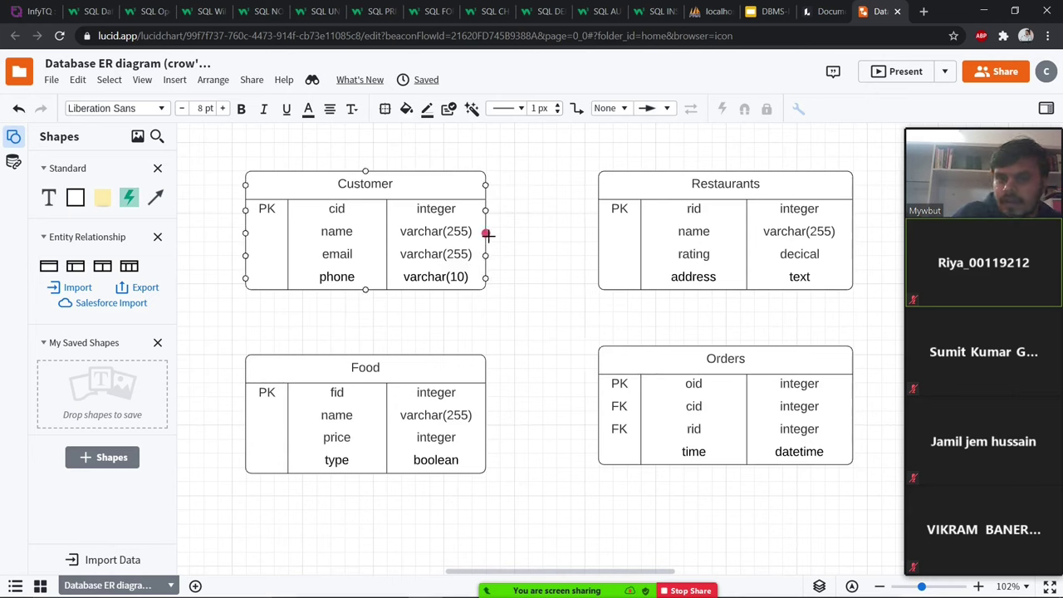